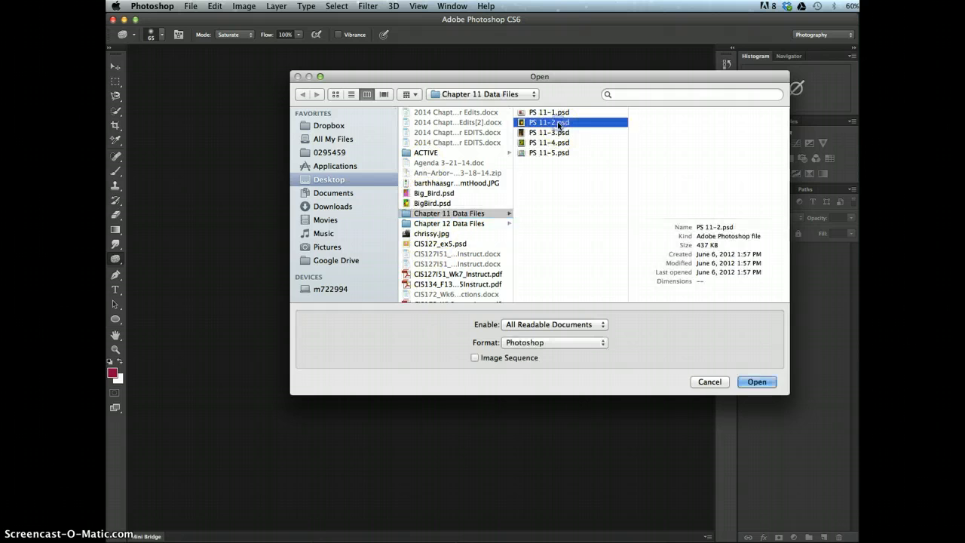
- Open PS 11-2.psd and save it as BigBird.psd on the Desktop, replacing the existing file of that name
click(756, 383)
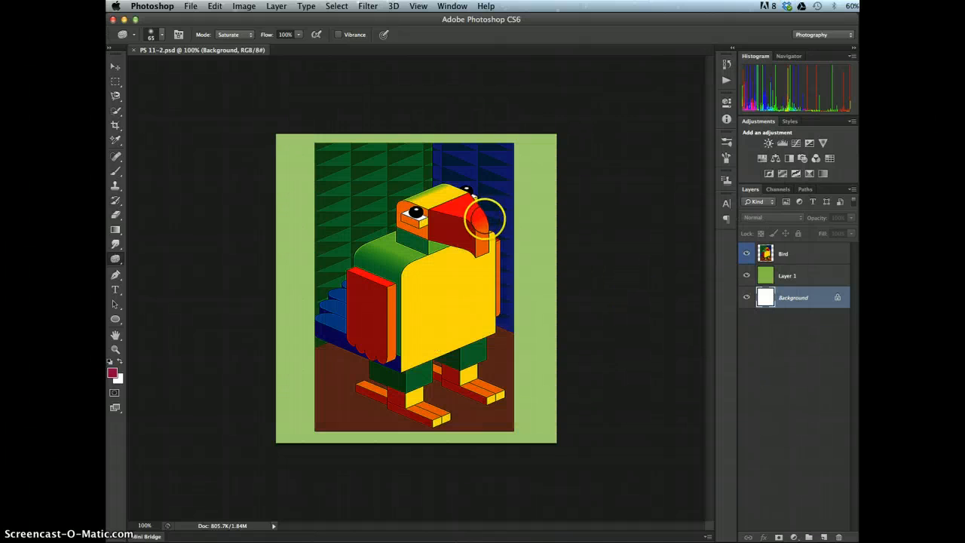
click(190, 6)
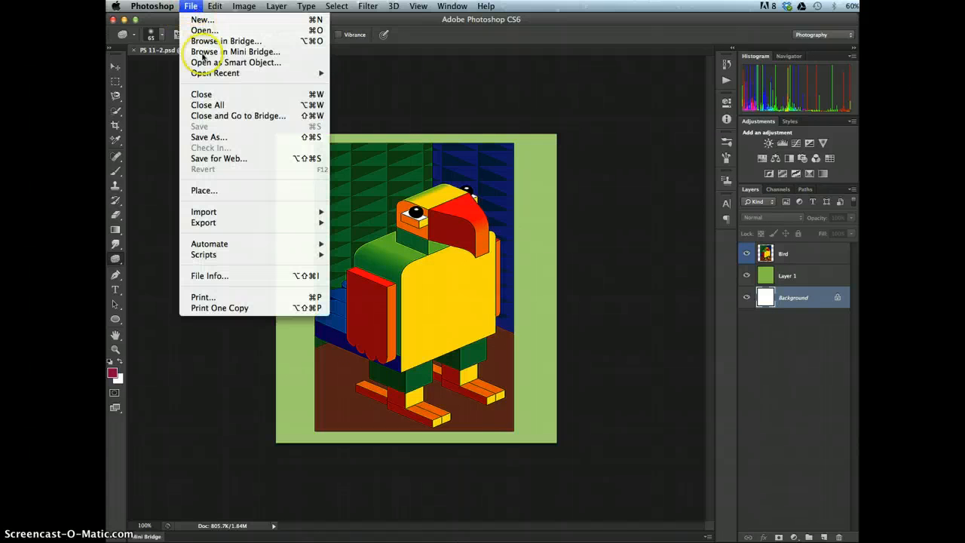
click(212, 136)
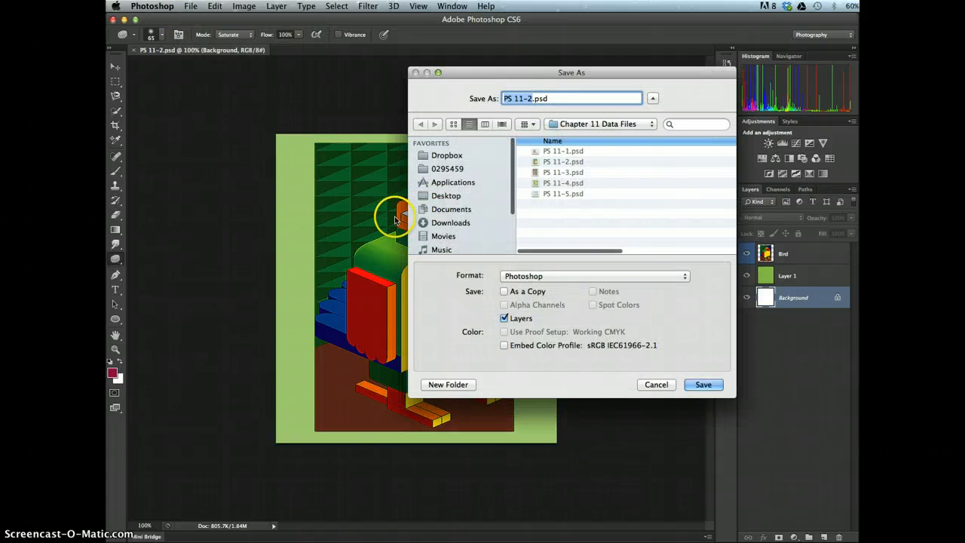
text(BirdgBi)
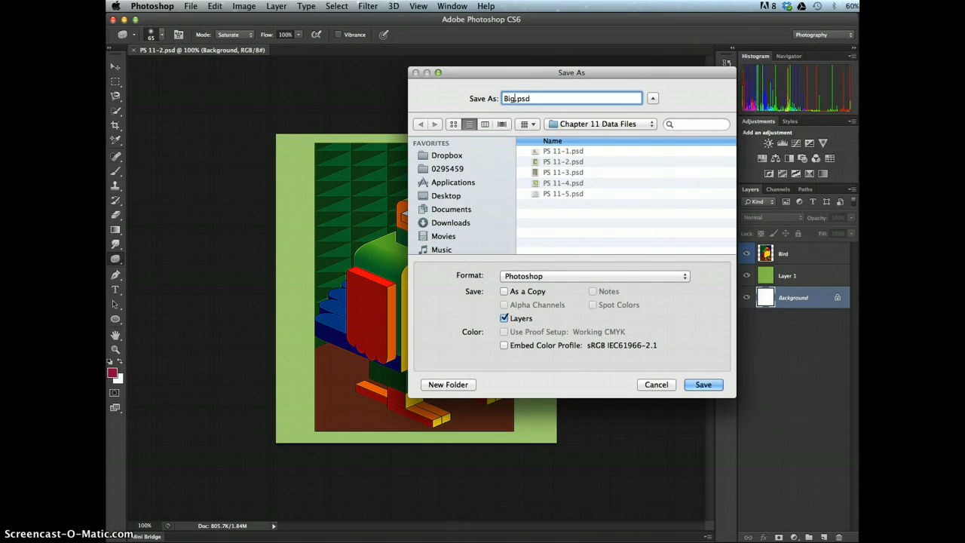
text(-1)
key(BackSpace)
key(BackSpace)
key(BackSpace)
text(rd)
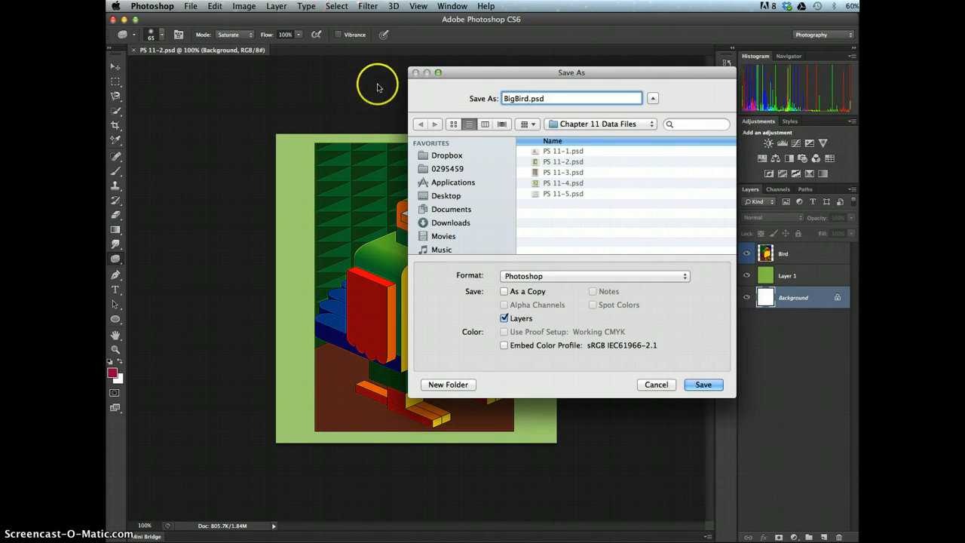
click(446, 195)
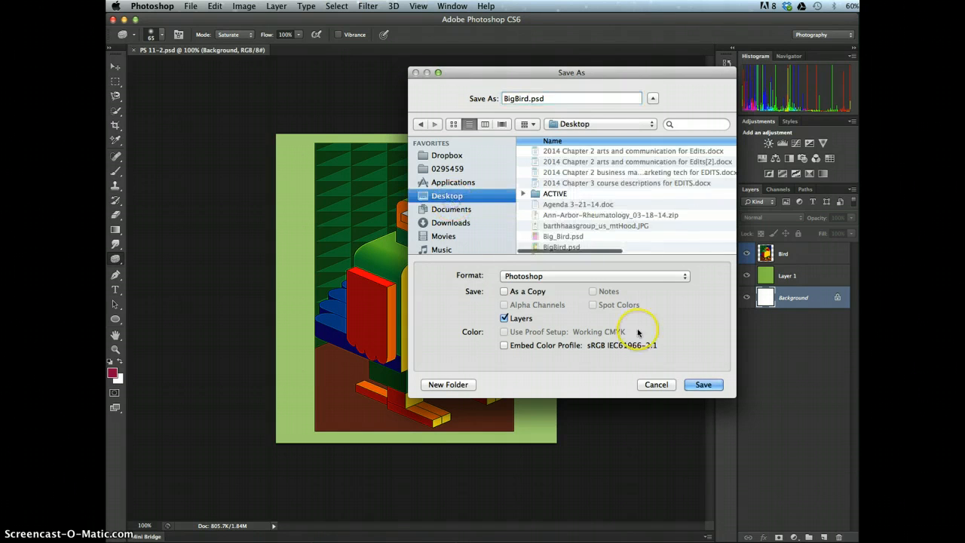
click(693, 385)
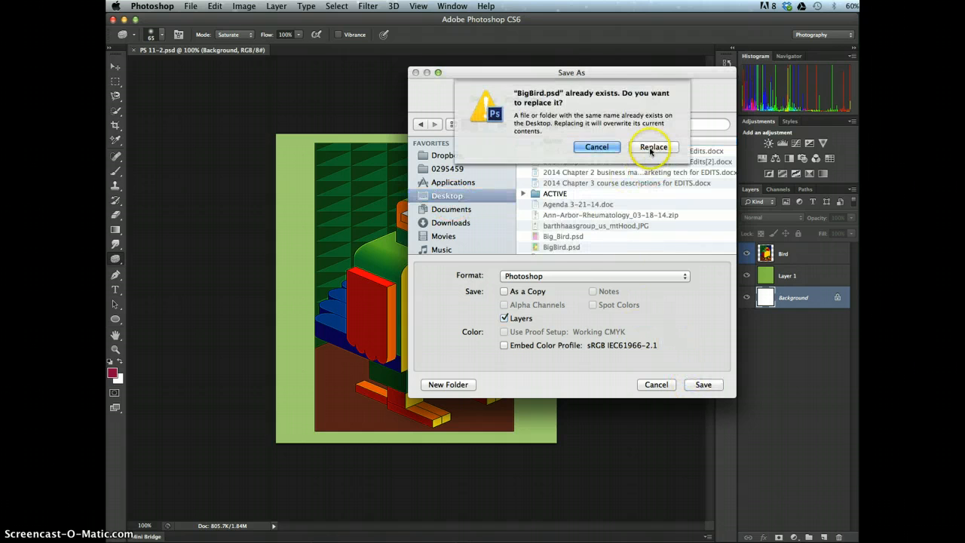
click(648, 148)
click(695, 237)
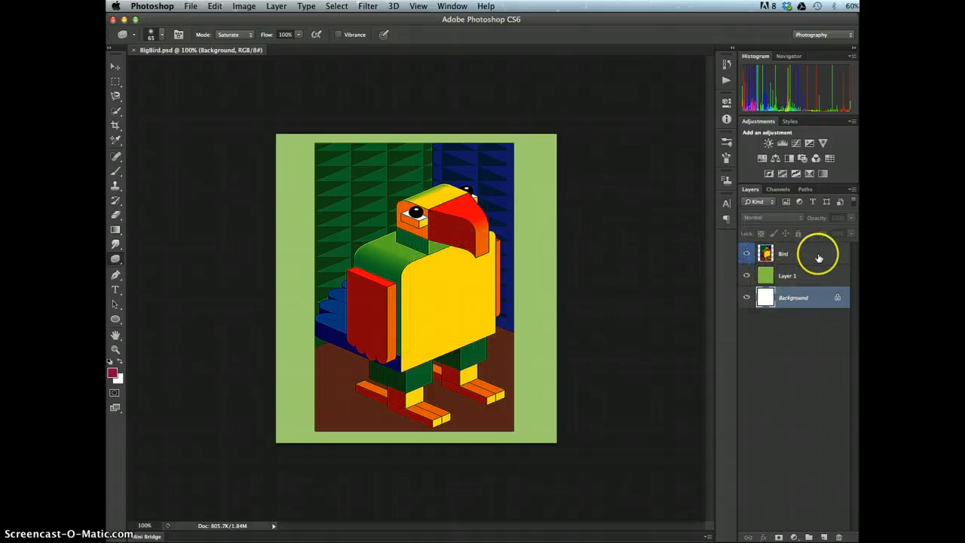
- Select the Bird layer
click(818, 257)
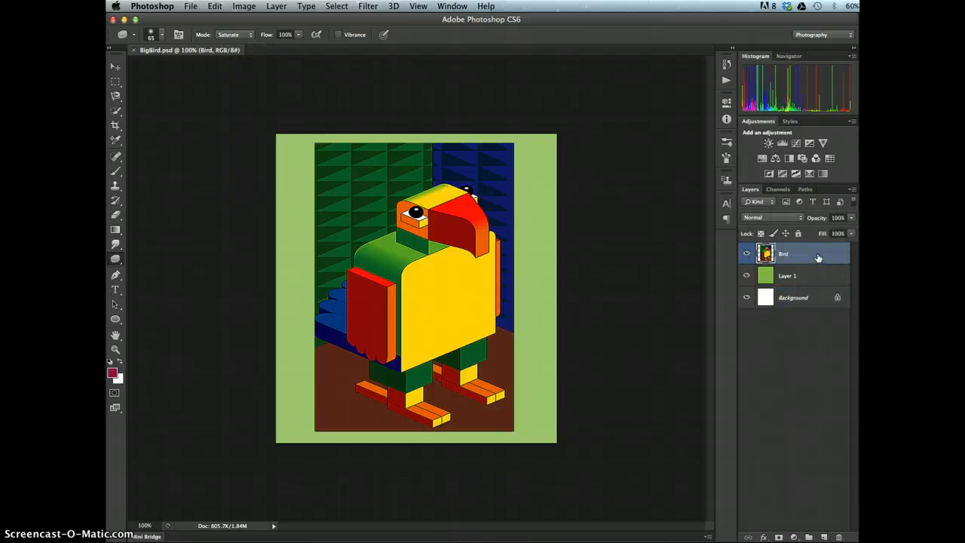
click(833, 35)
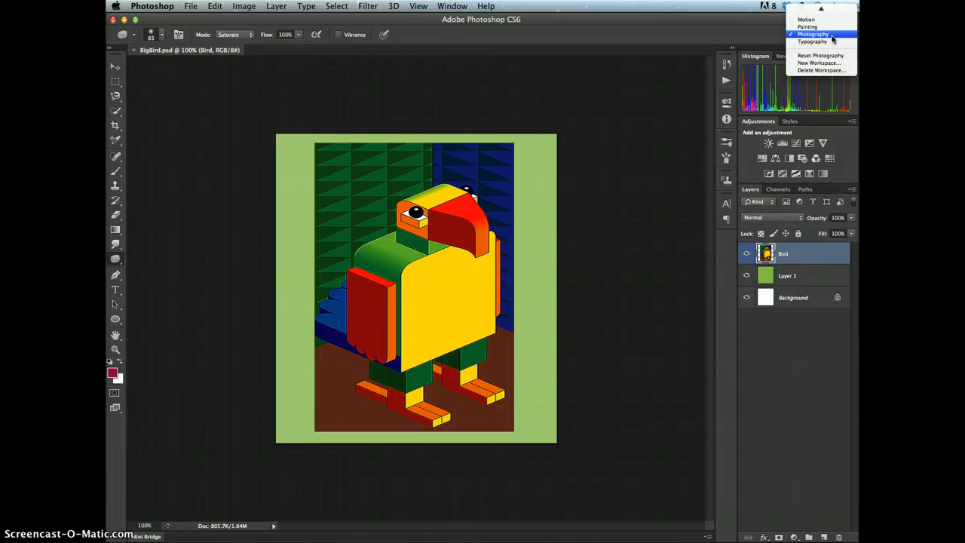
mouse_move(821, 9)
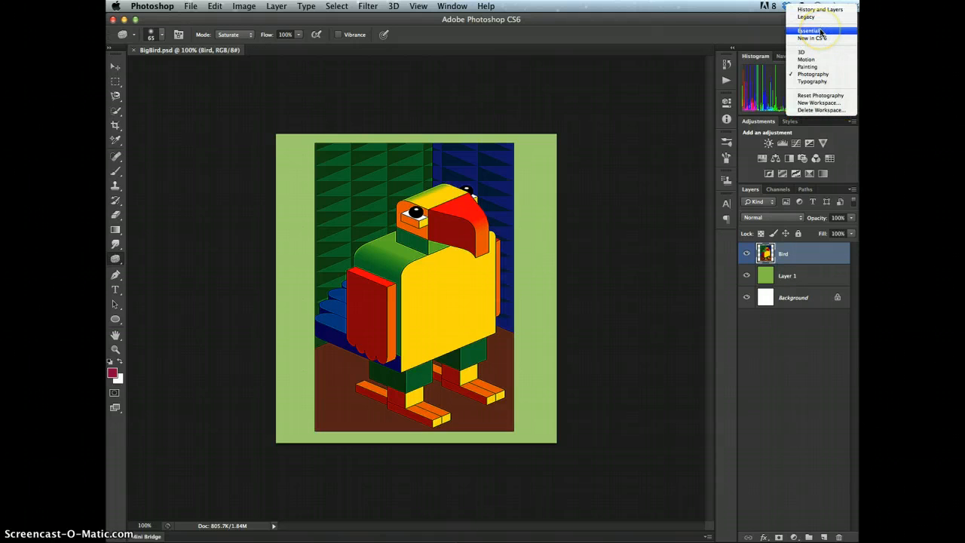
click(739, 17)
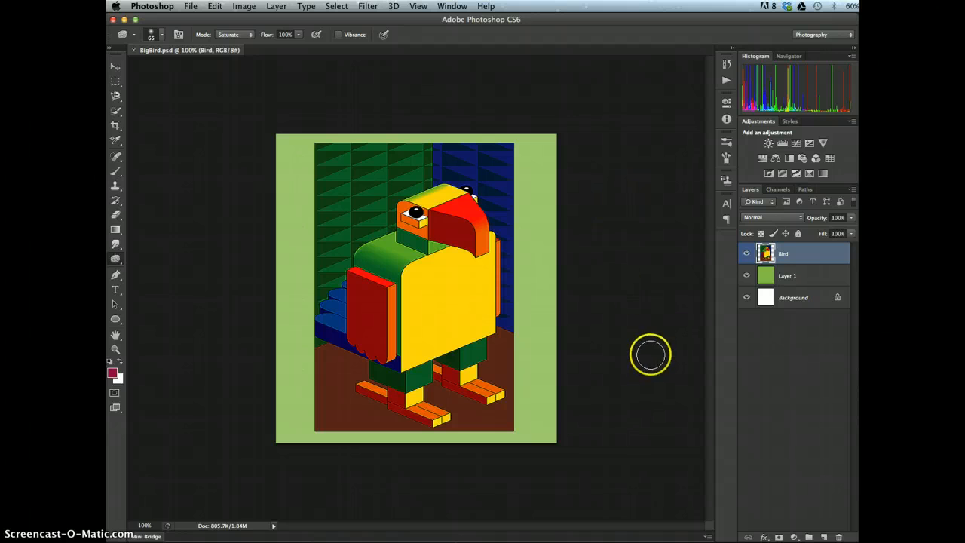
click(744, 233)
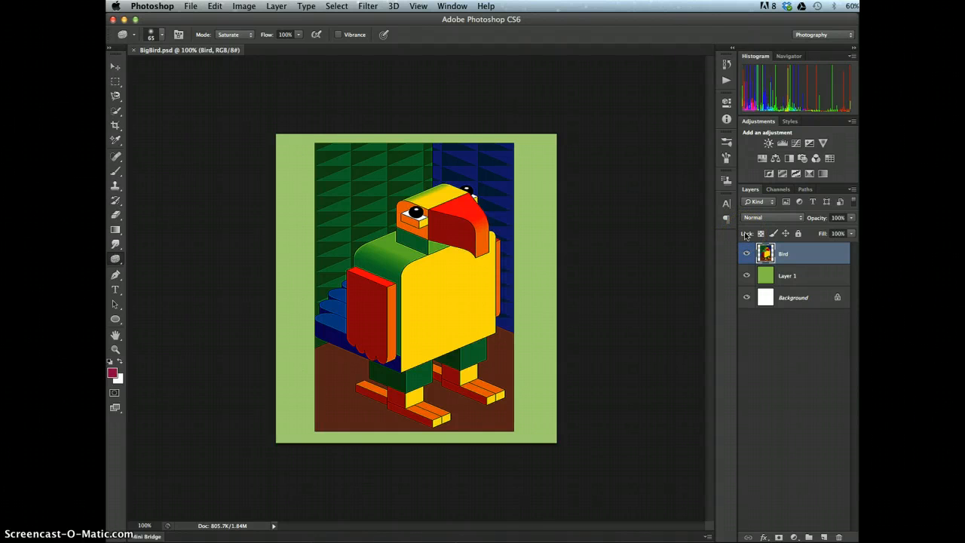
click(779, 165)
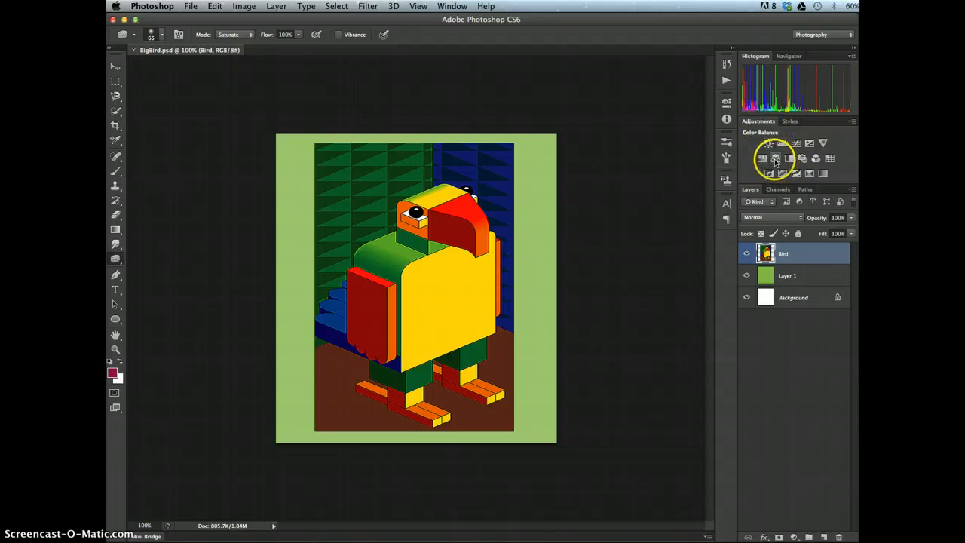
- Add a Color Balance adjustment layer above the Bird layer and set the midtones' Magenta–Green value to +62
click(776, 161)
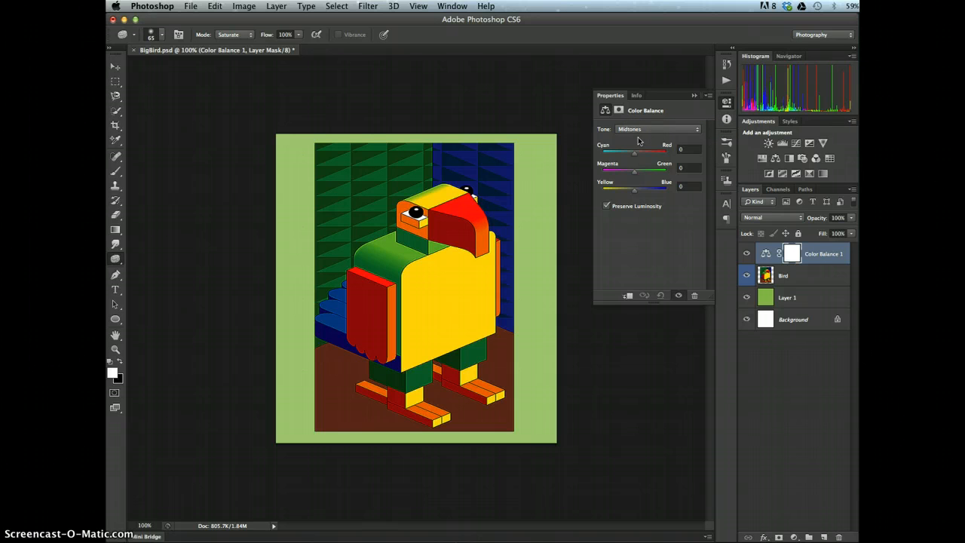
click(687, 166)
text(62)
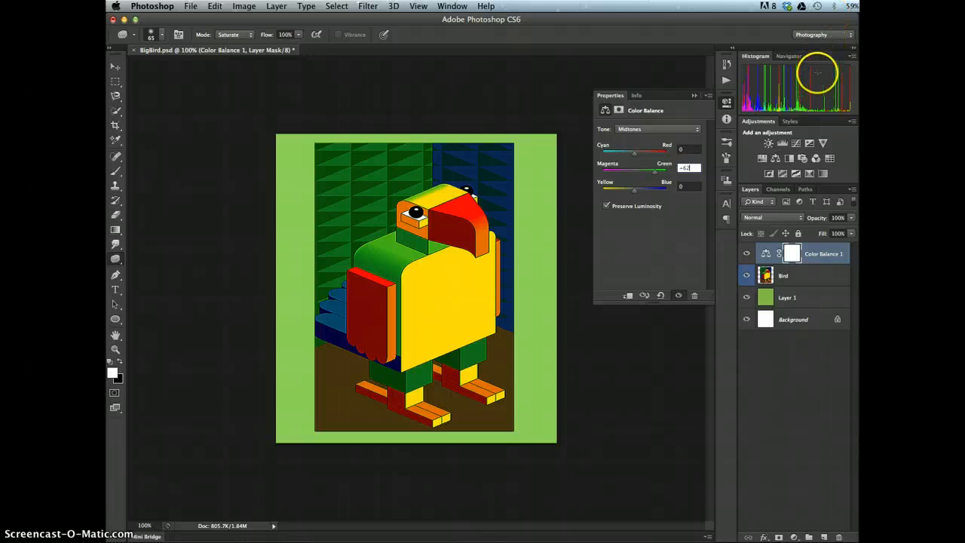
click(695, 95)
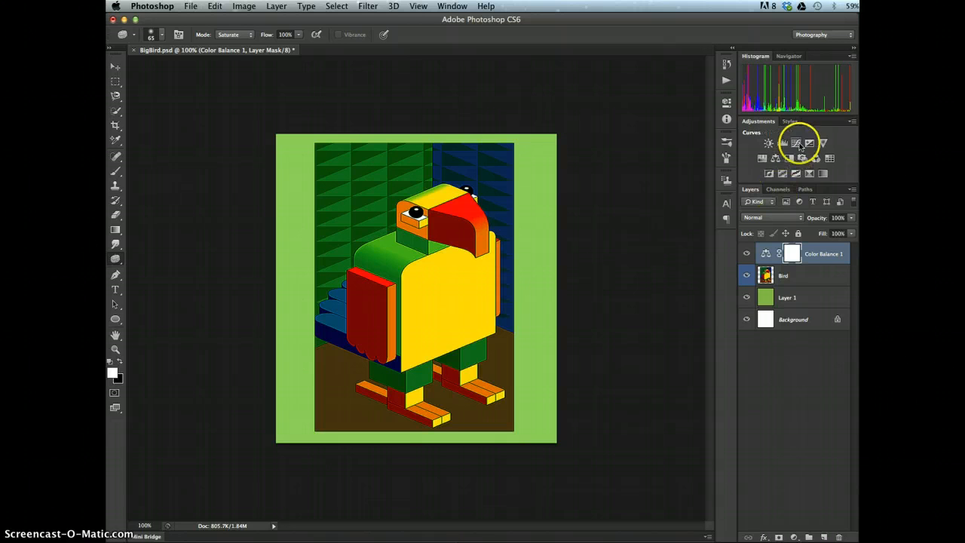
- Add a Curves adjustment layer with an RGB curve point at input 69, output 128, and save the document
click(796, 143)
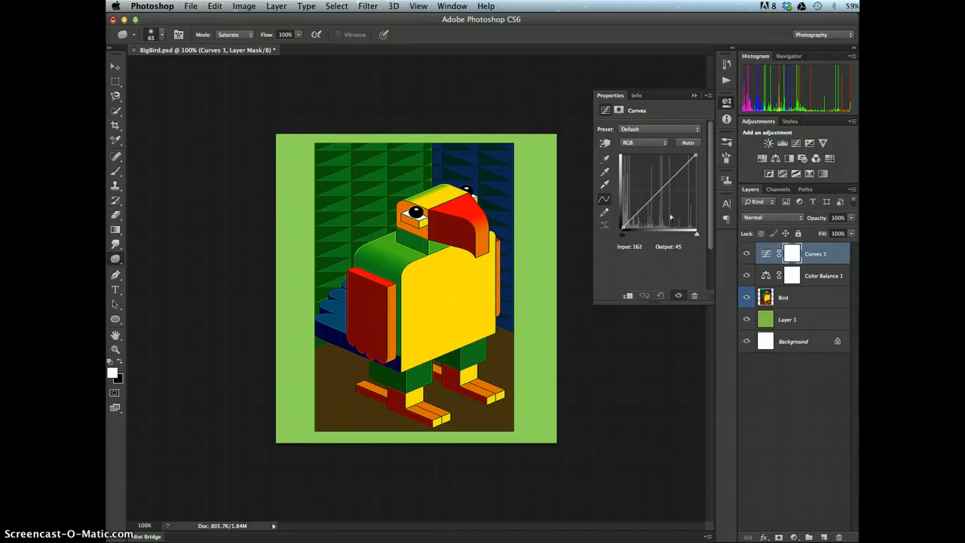
click(641, 206)
click(636, 207)
click(642, 209)
drag(642, 209, 642, 191)
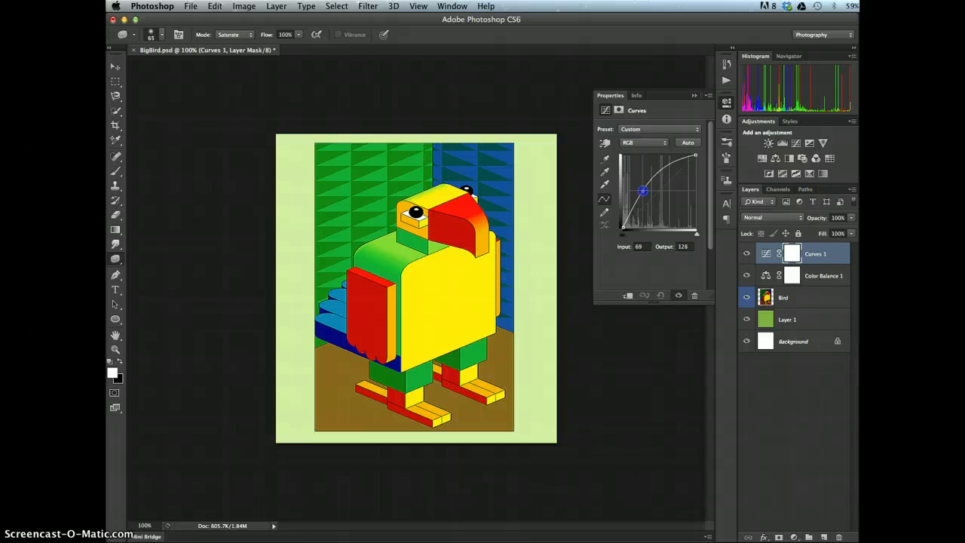
drag(643, 191, 642, 191)
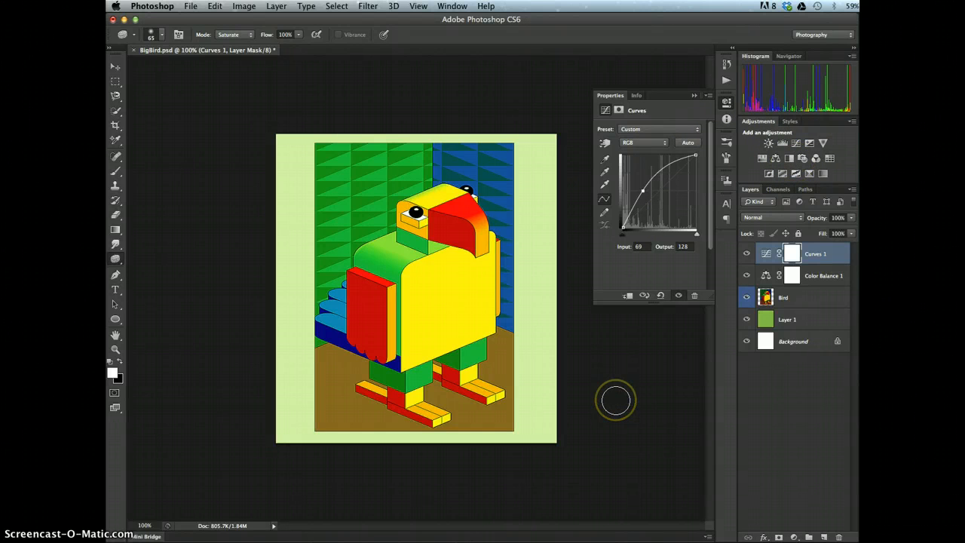
key(super+s)
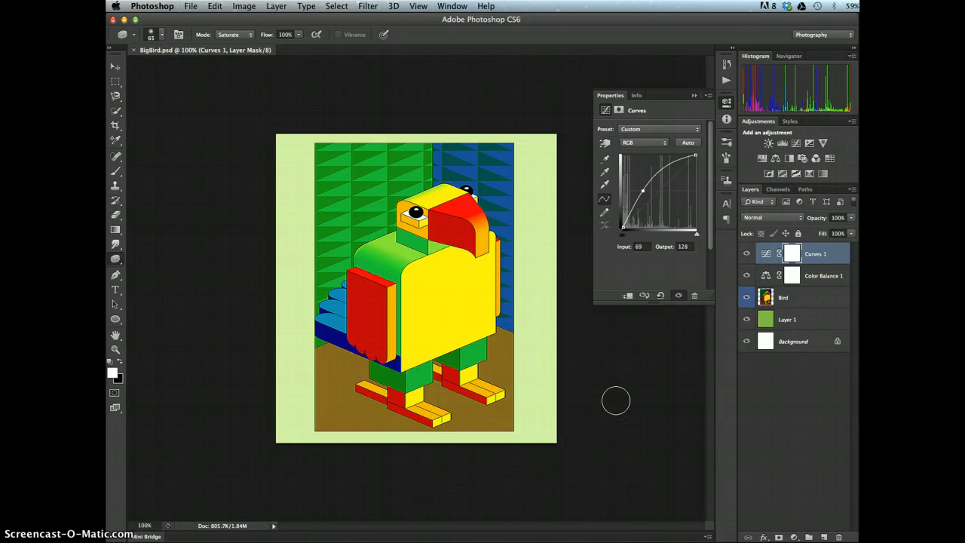
- Add a Hue/Saturation adjustment layer with the hue set to -80 and the saturation to -15
click(764, 159)
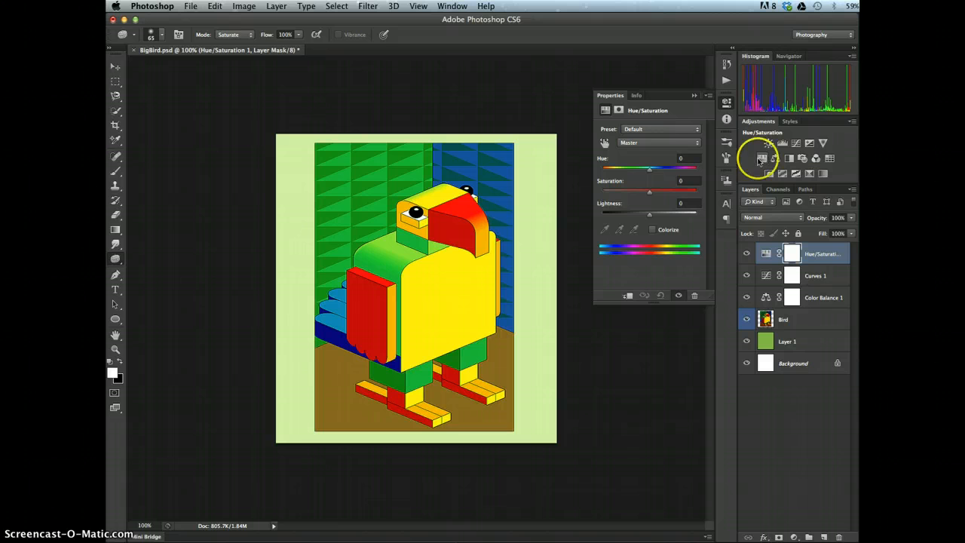
click(687, 157)
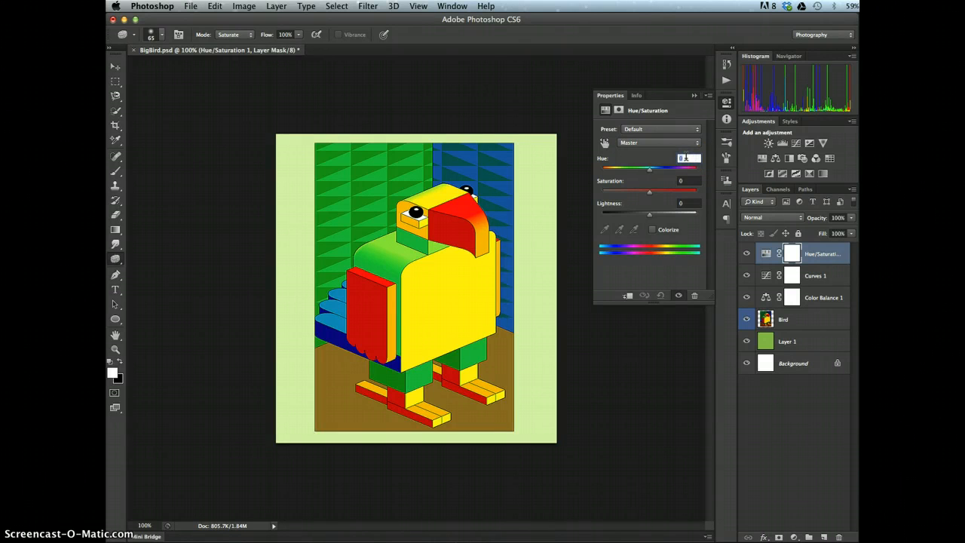
text(-80)
key(Return)
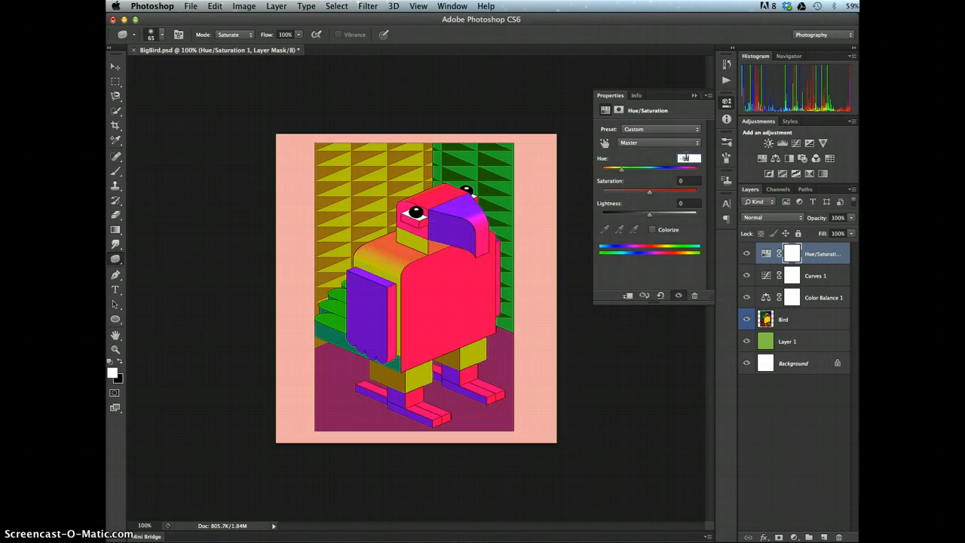
click(683, 180)
text(-15)
key(Return)
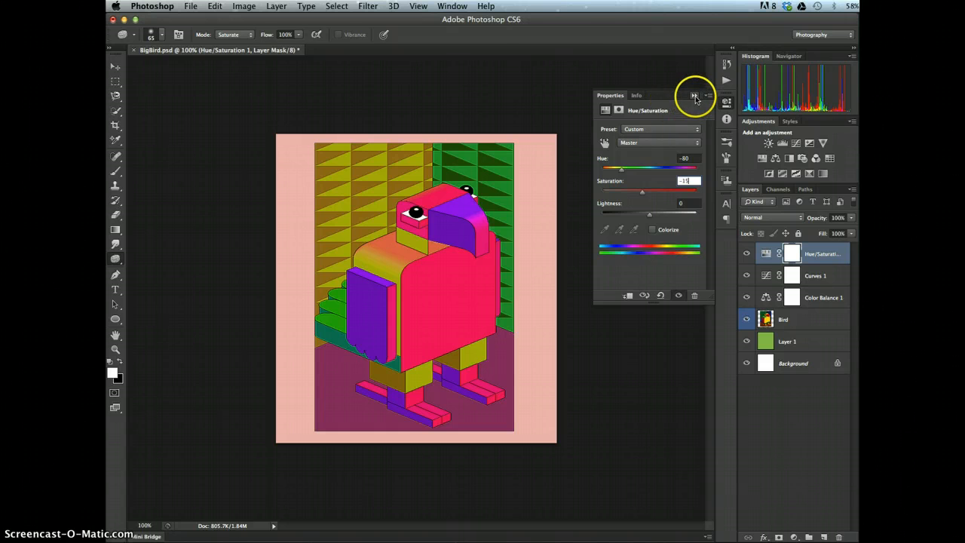
click(693, 95)
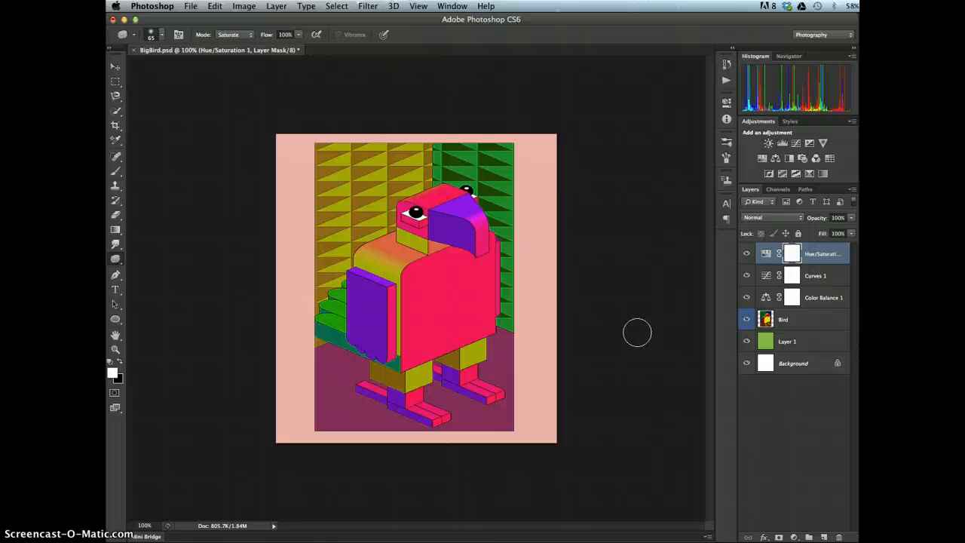
- Set up the Sponge tool in Saturate mode with the round 13 px brush tip at 100% hardness
click(115, 260)
mouse_move(114, 261)
mouse_down()
mouse_move(170, 267)
mouse_move(169, 280)
mouse_move(113, 258)
mouse_up()
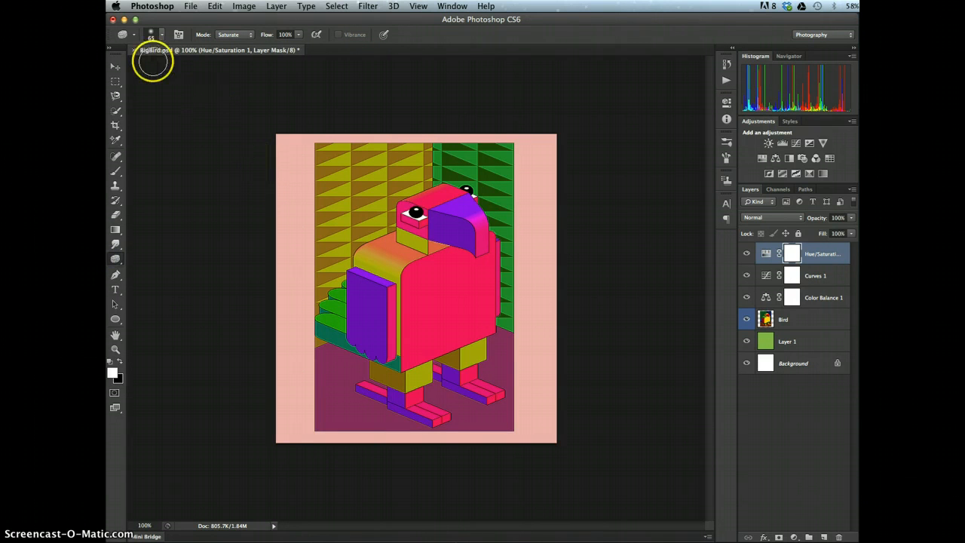
click(231, 35)
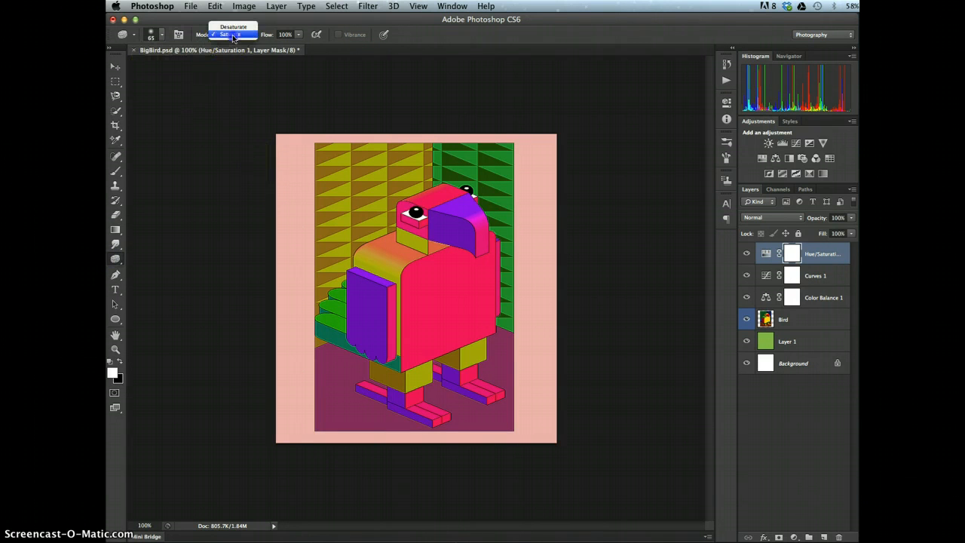
click(233, 35)
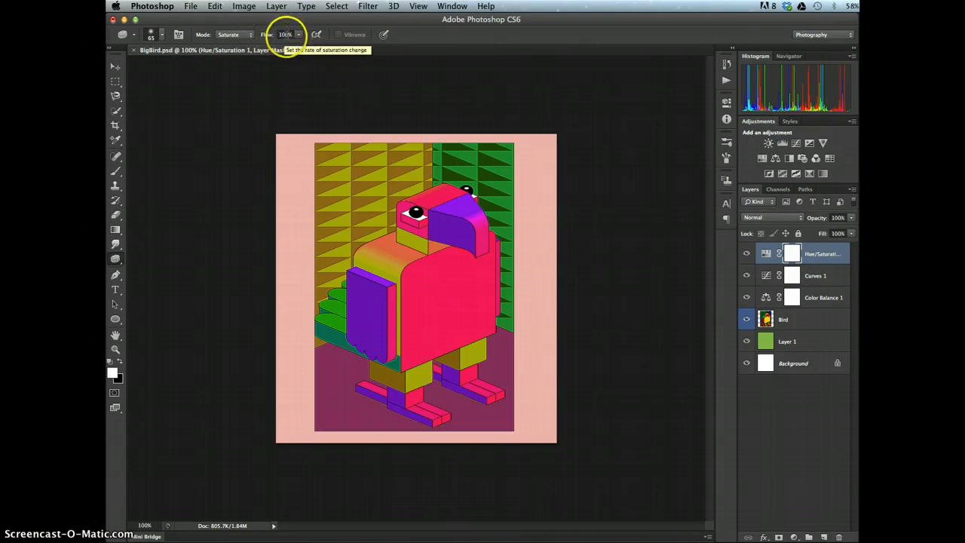
click(179, 36)
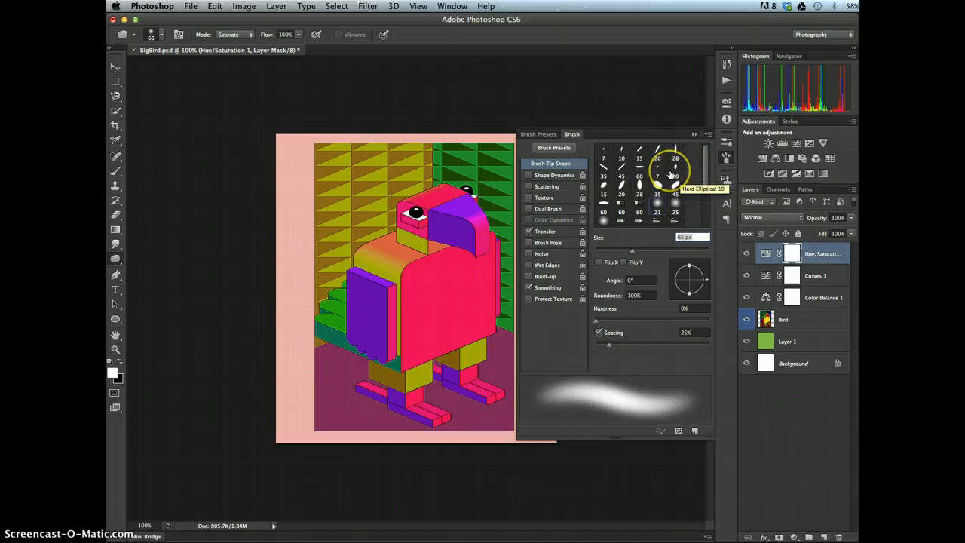
scroll(671, 175, down, 3)
scroll(671, 175, down, 2)
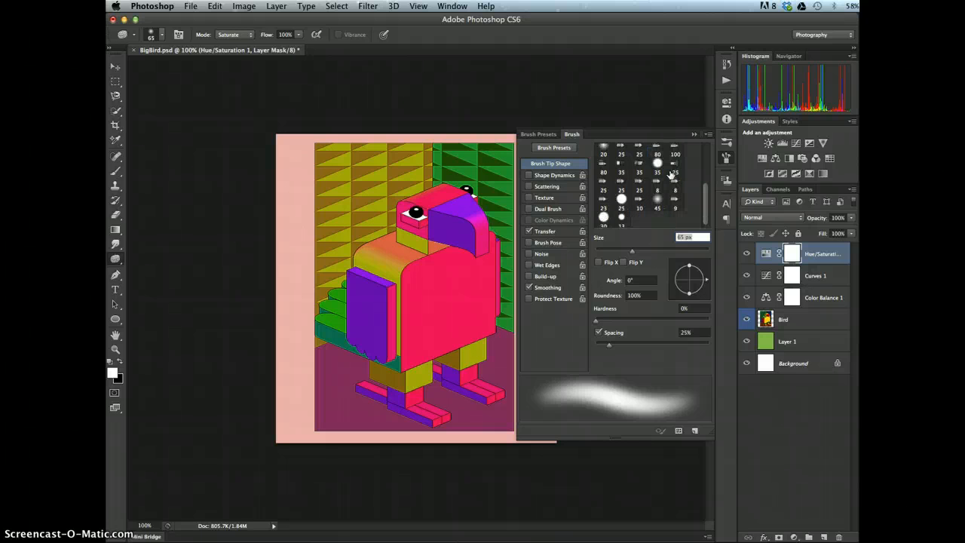
scroll(671, 175, down, 1)
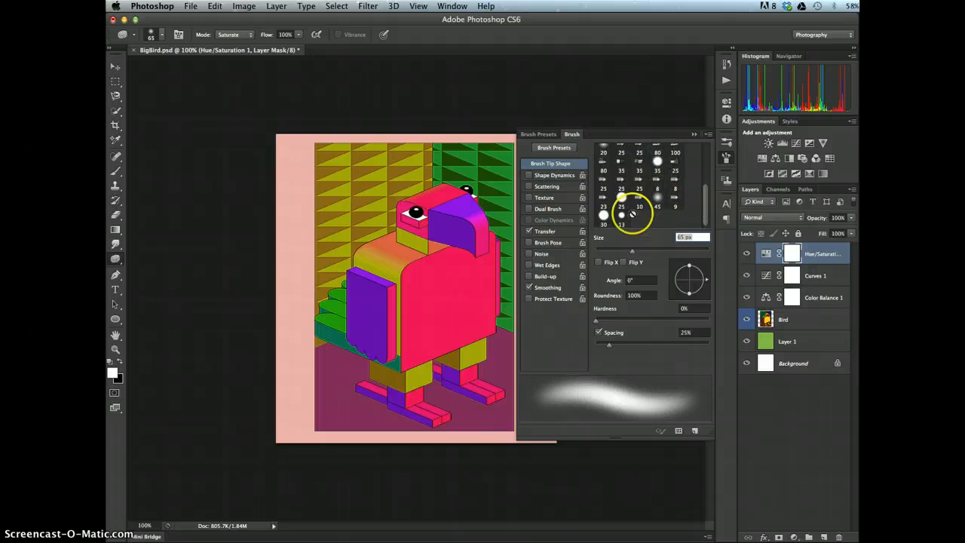
click(623, 216)
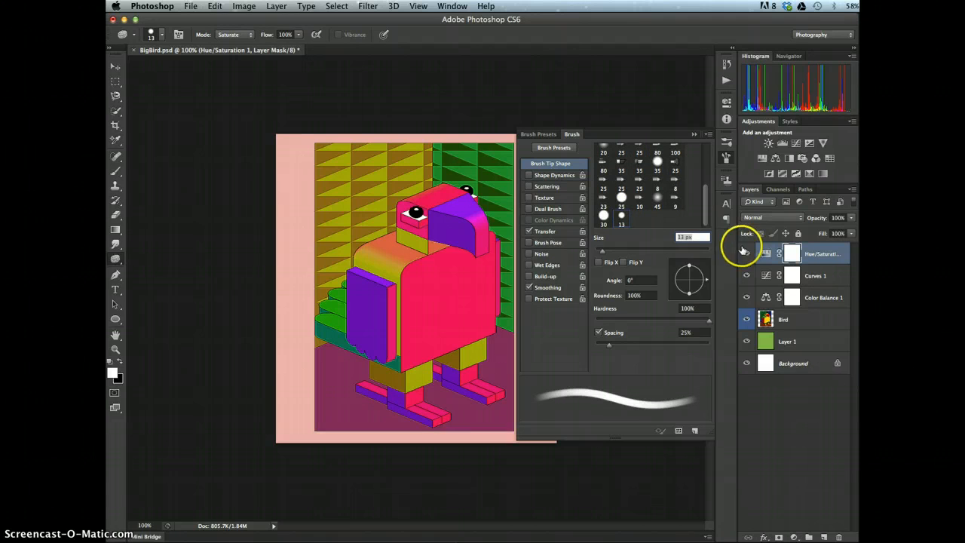
click(697, 135)
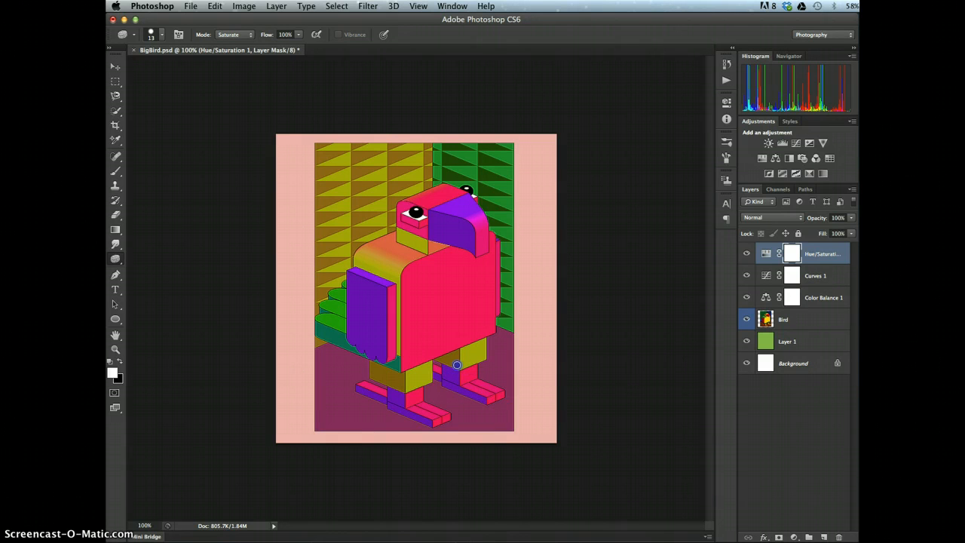
- Sponge over the purple areas of the bird's wing, feet and beak to saturate them
drag(381, 299, 352, 270)
mouse_move(379, 353)
mouse_down()
mouse_move(384, 288)
mouse_move(387, 351)
mouse_up()
click(360, 388)
mouse_move(435, 251)
mouse_down()
mouse_move(433, 230)
mouse_move(467, 251)
mouse_move(429, 226)
mouse_move(481, 241)
mouse_move(448, 215)
mouse_move(465, 214)
mouse_move(471, 242)
mouse_move(466, 204)
mouse_move(486, 225)
mouse_up()
click(470, 199)
drag(352, 274, 351, 333)
mouse_move(387, 367)
mouse_down()
mouse_move(384, 290)
mouse_move(360, 286)
mouse_up()
click(516, 382)
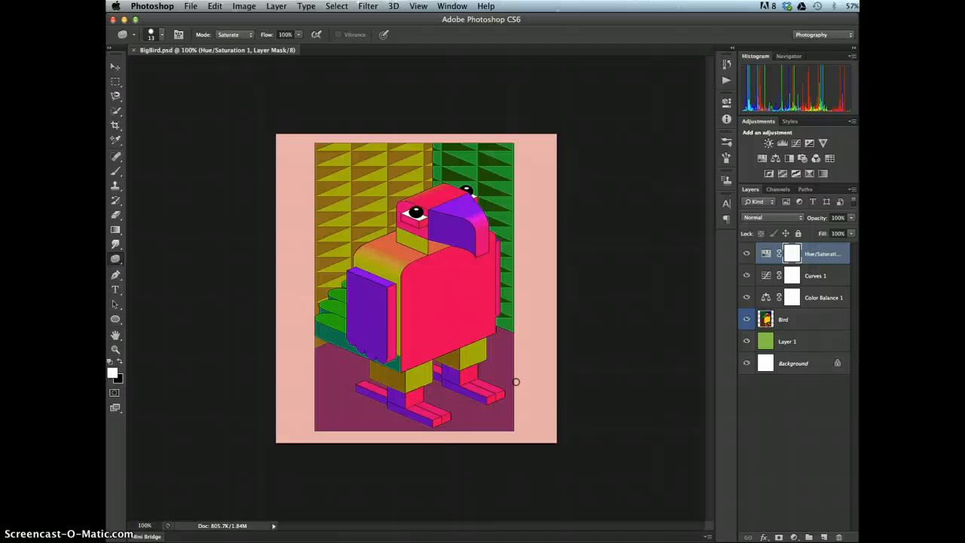
- Add a Levels adjustment layer and switch it to the Blue channel
click(784, 143)
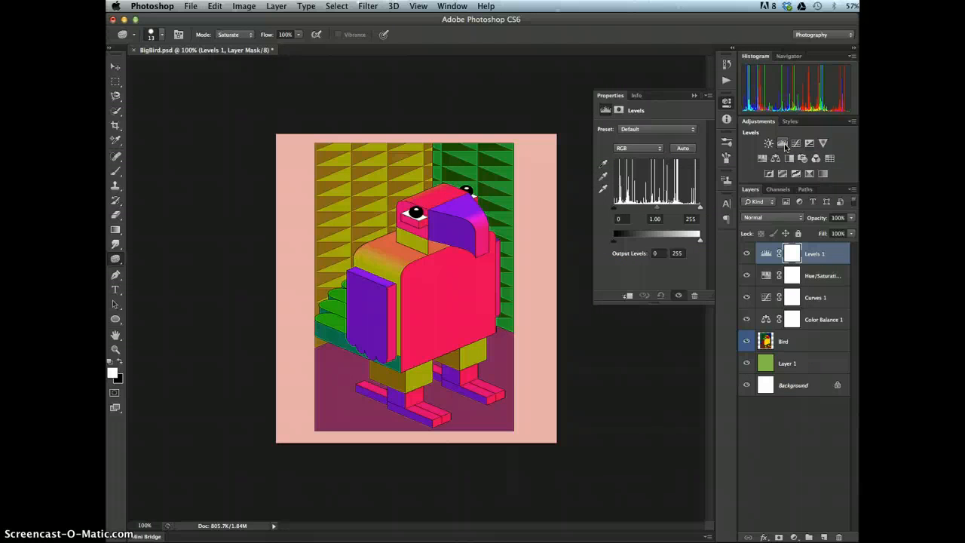
click(634, 148)
click(634, 171)
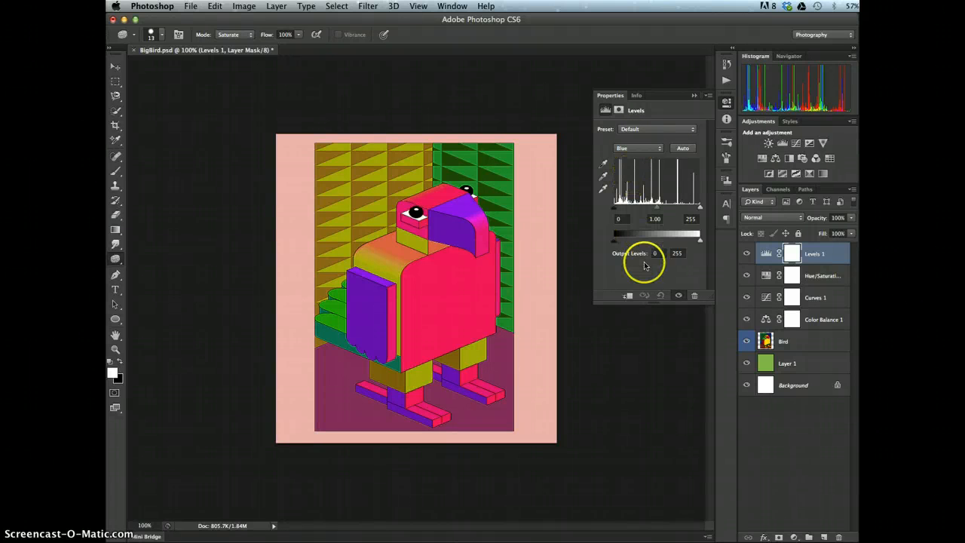
- Try a highlight output level of 95 on the Blue channel of the Levels layer and undo that change
click(678, 253)
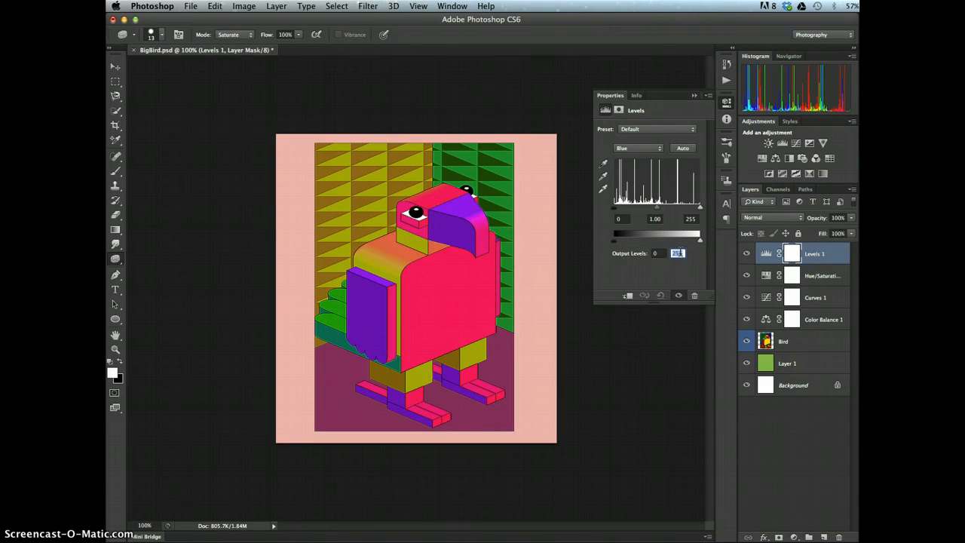
text(94)
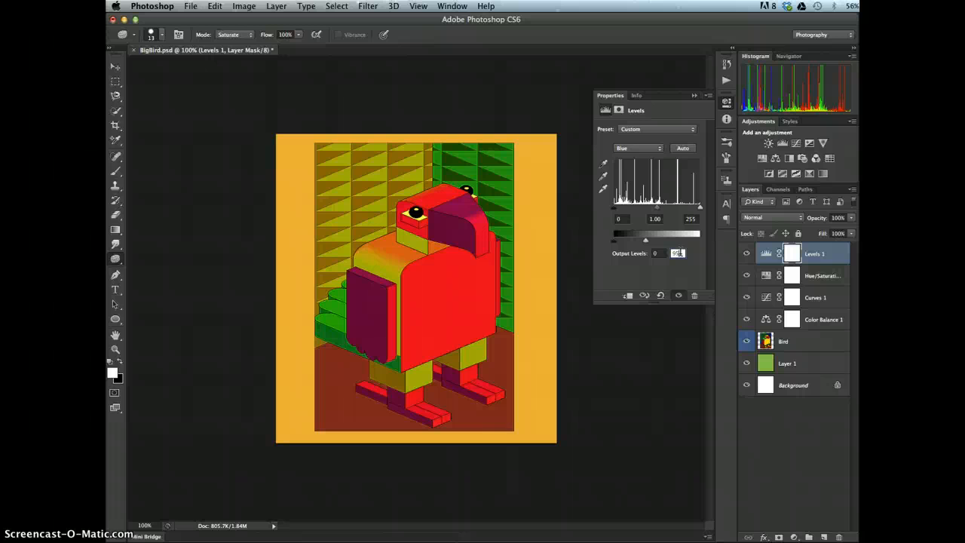
text(9)
drag(618, 240, 654, 279)
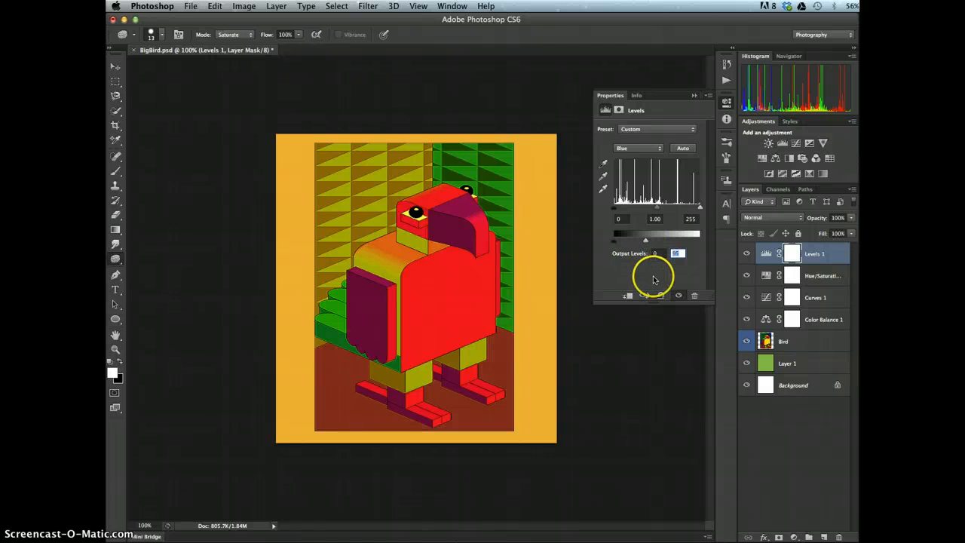
text(9)
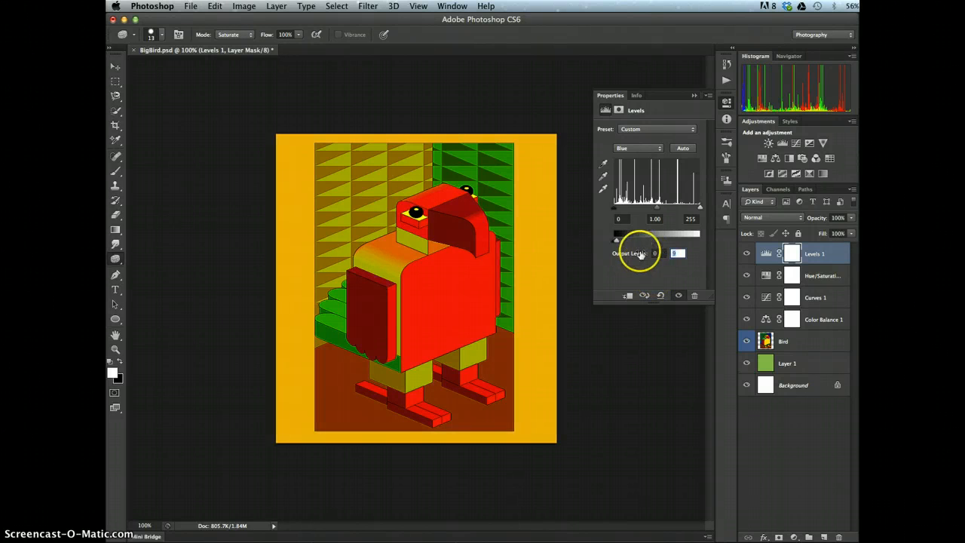
text(5)
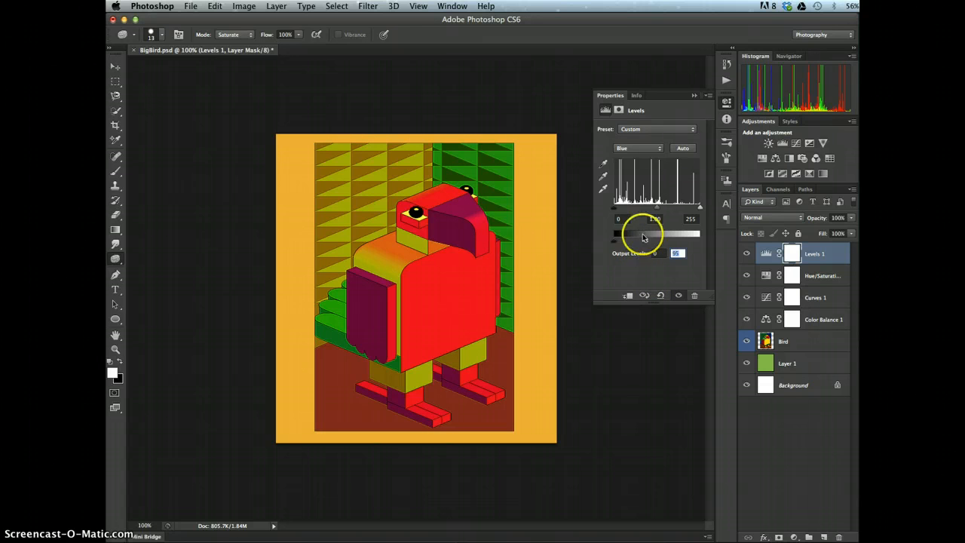
click(694, 96)
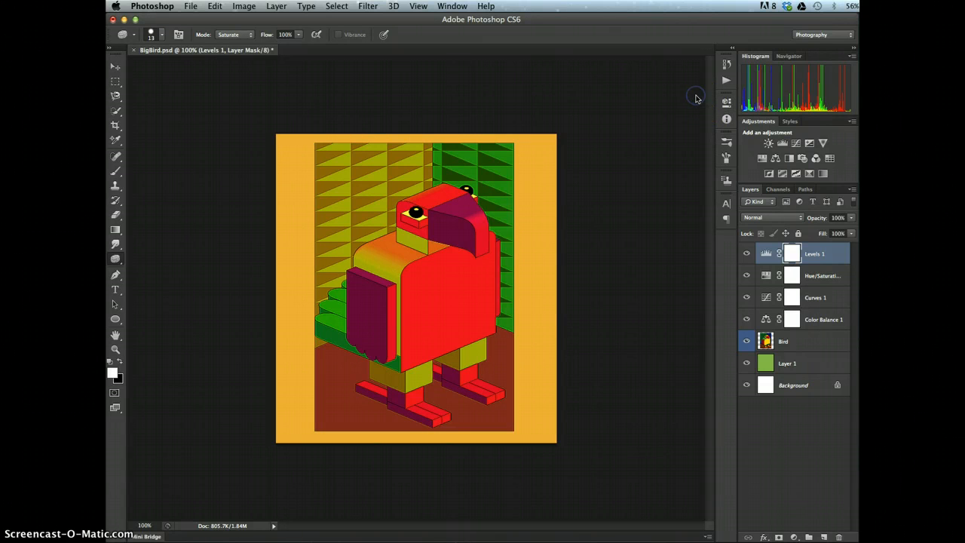
key(super+z)
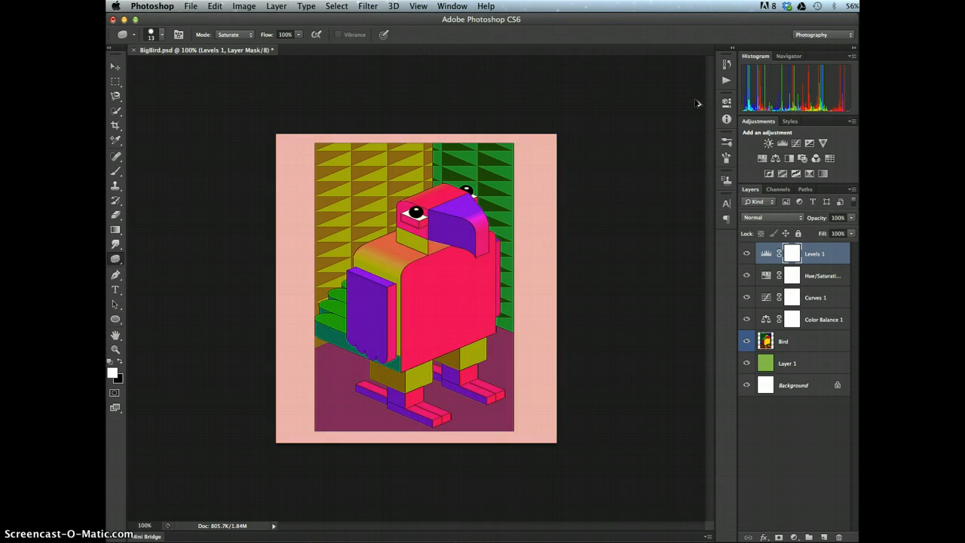
click(709, 289)
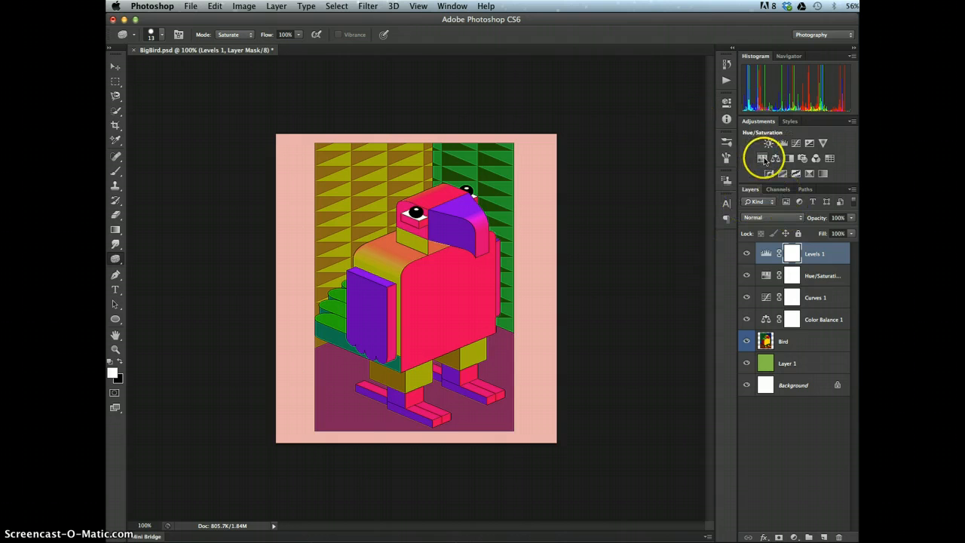
- Add a second Levels adjustment layer above the first one and switch it to the Blue channel
click(763, 159)
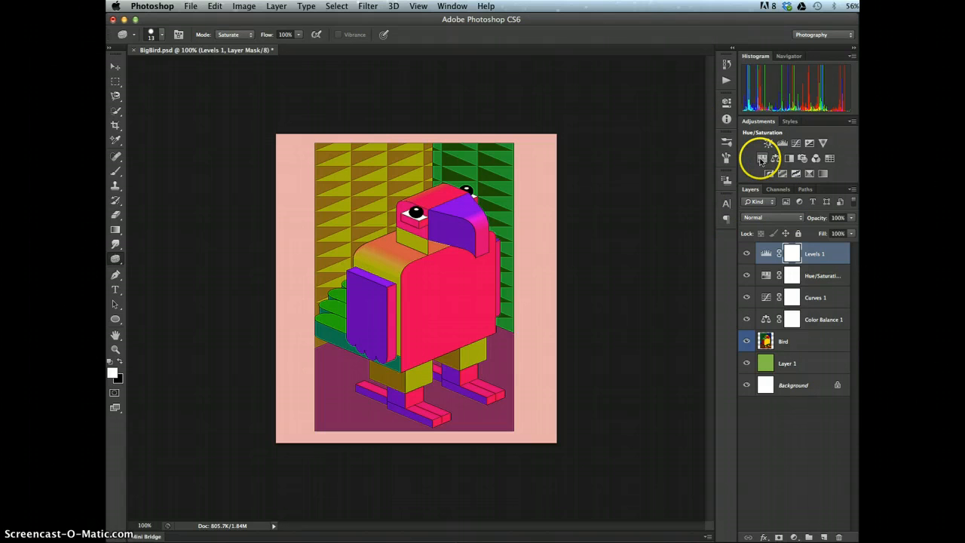
click(783, 144)
click(629, 217)
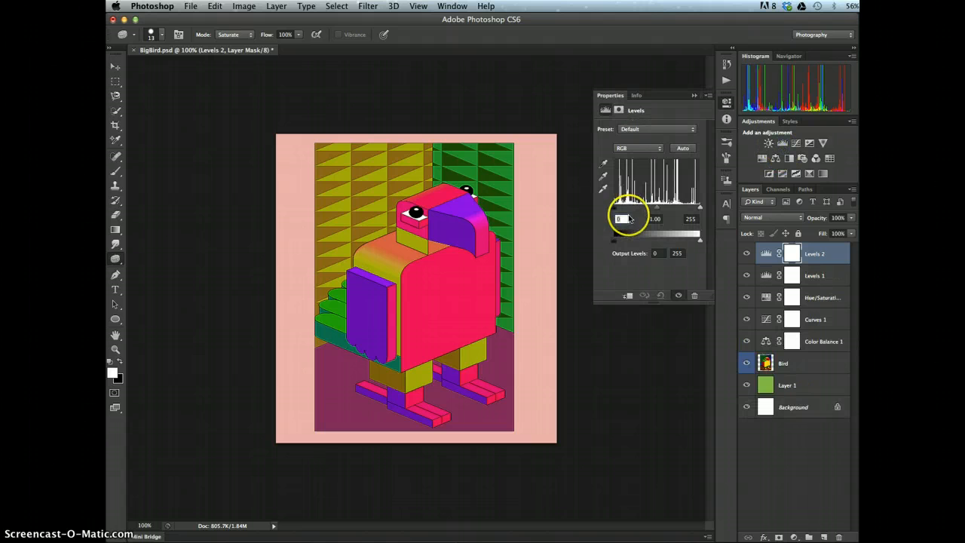
click(646, 147)
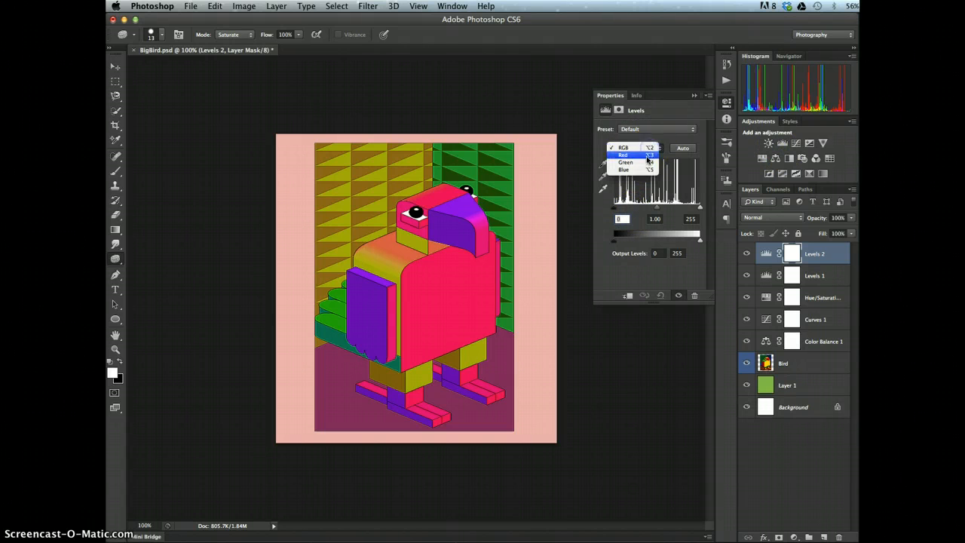
click(645, 169)
- Set the Blue channel's input levels to 95 for shadows, 1.6 for midtones and 185 for highlights
click(623, 219)
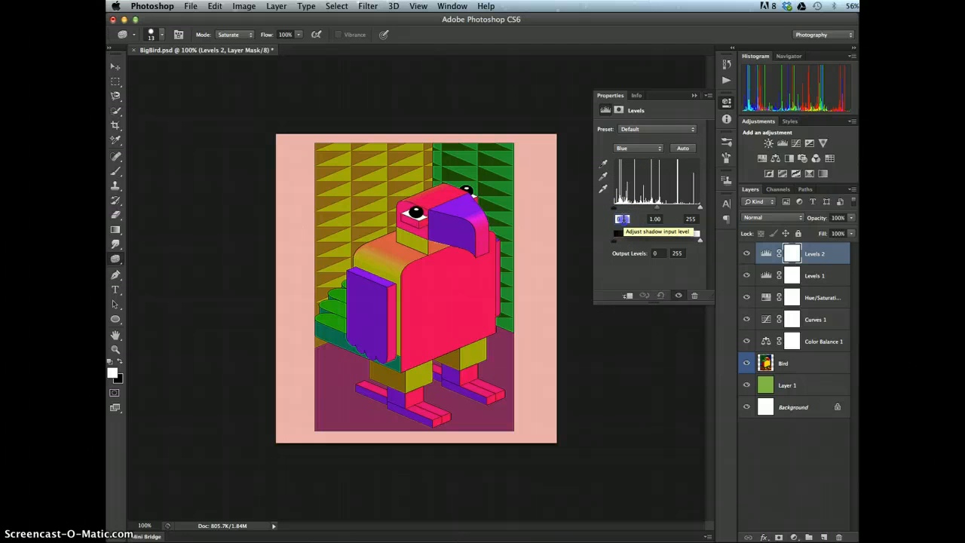
double_click(623, 220)
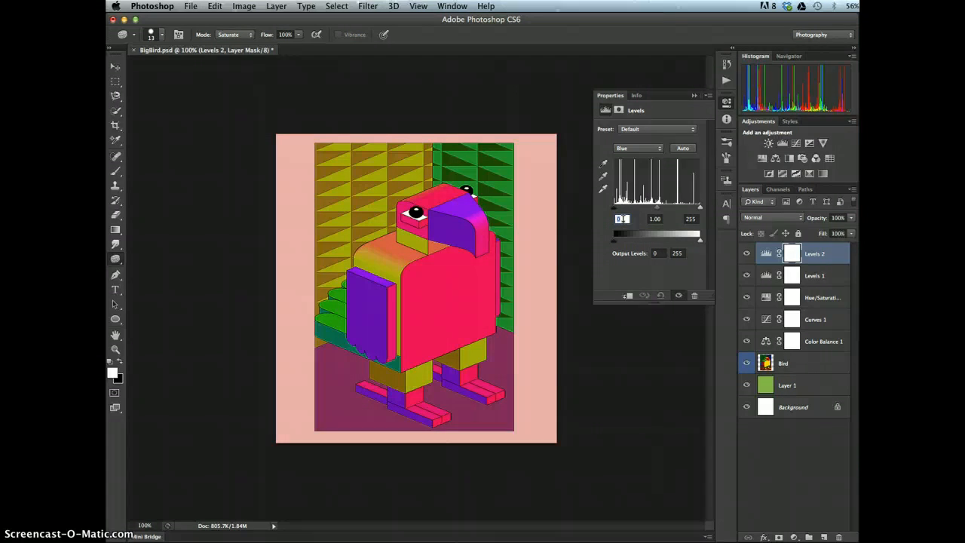
text(95)
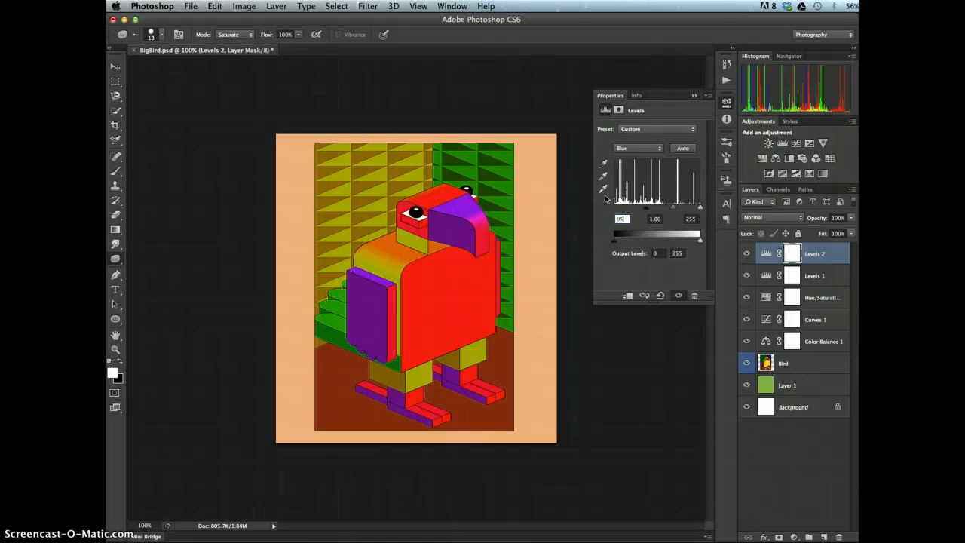
click(657, 218)
text(1.6)
click(693, 226)
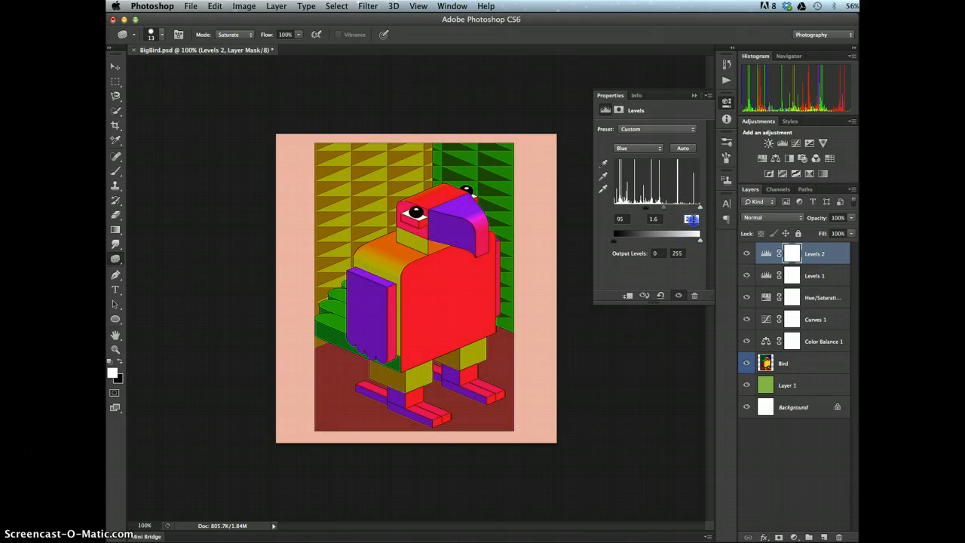
text(188)
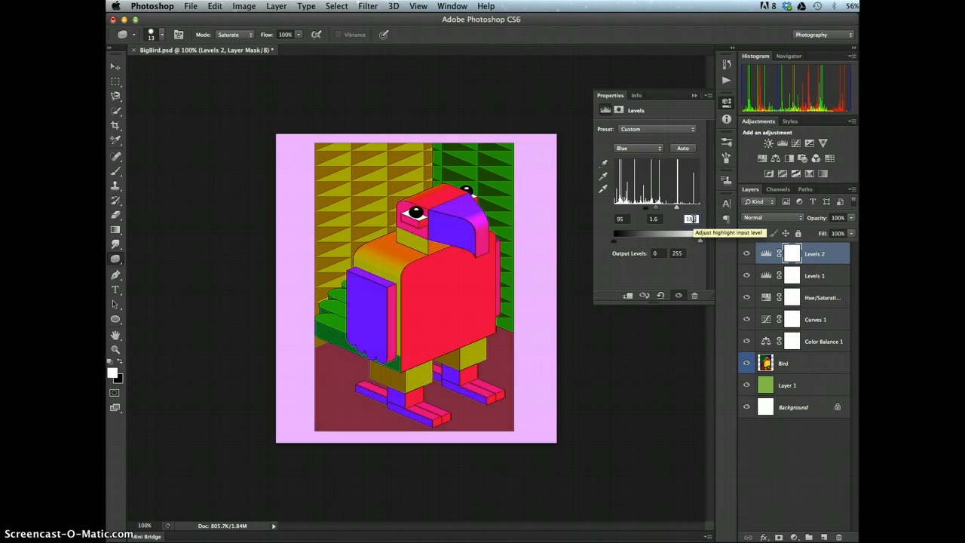
click(709, 292)
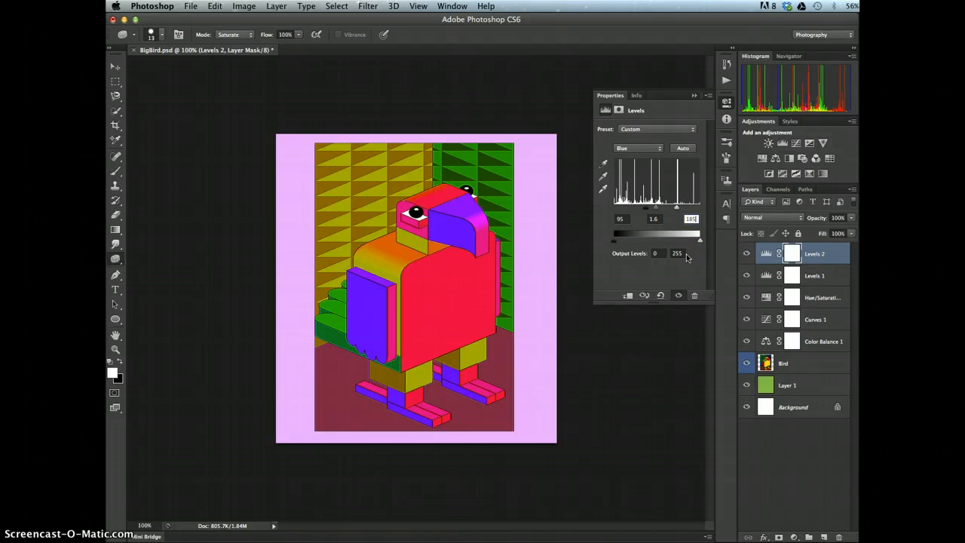
key(Tab)
- Set the Red channel's midtone input level to 2 and its highlight input level to 200, and save the document
click(634, 148)
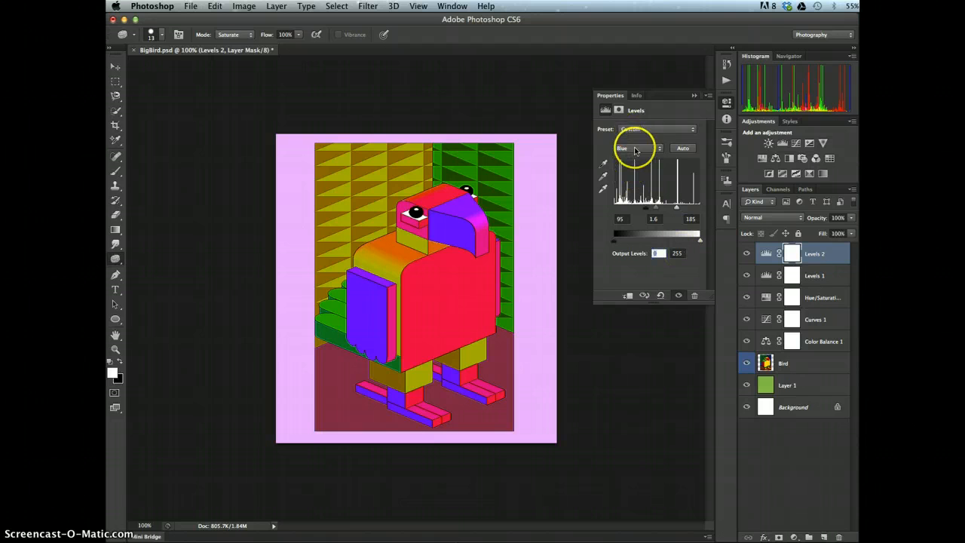
click(623, 132)
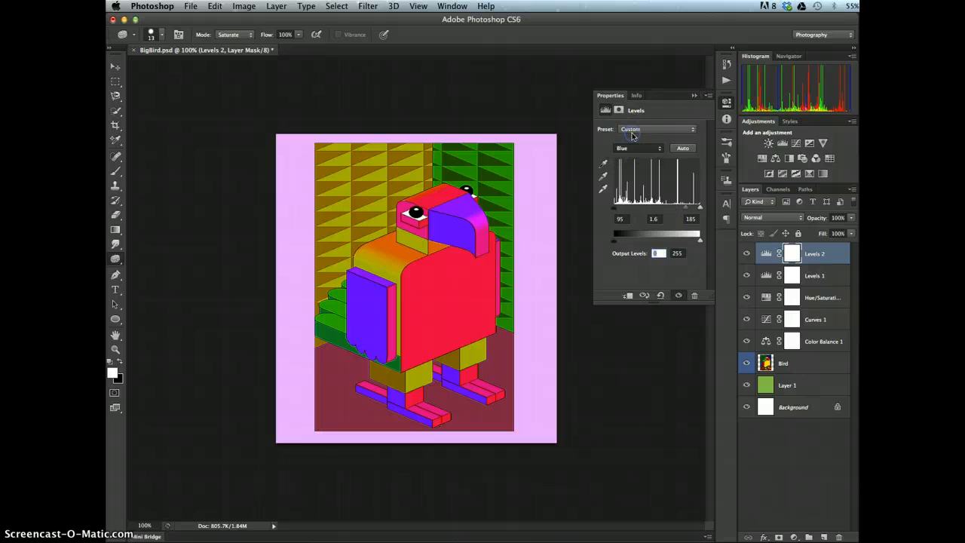
click(632, 239)
click(655, 218)
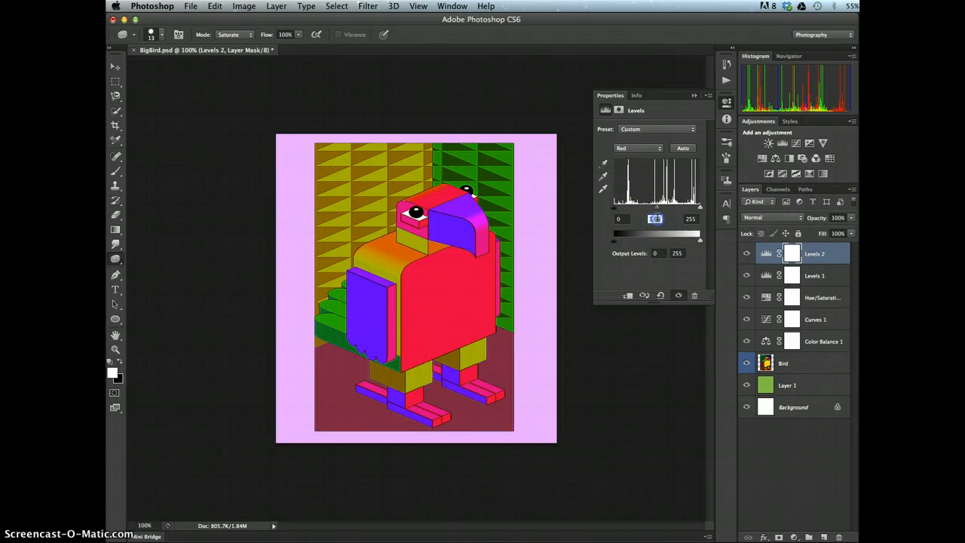
text(2)
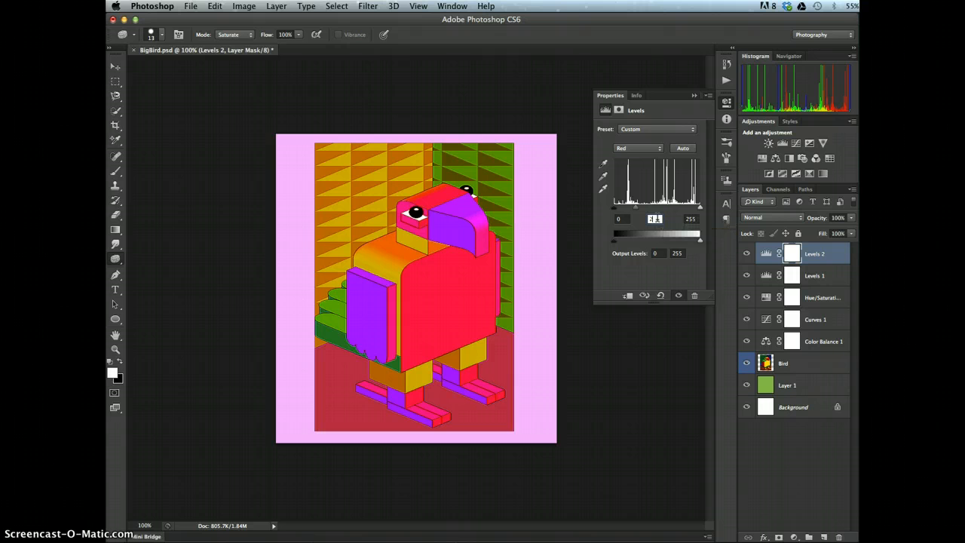
click(691, 219)
text(200)
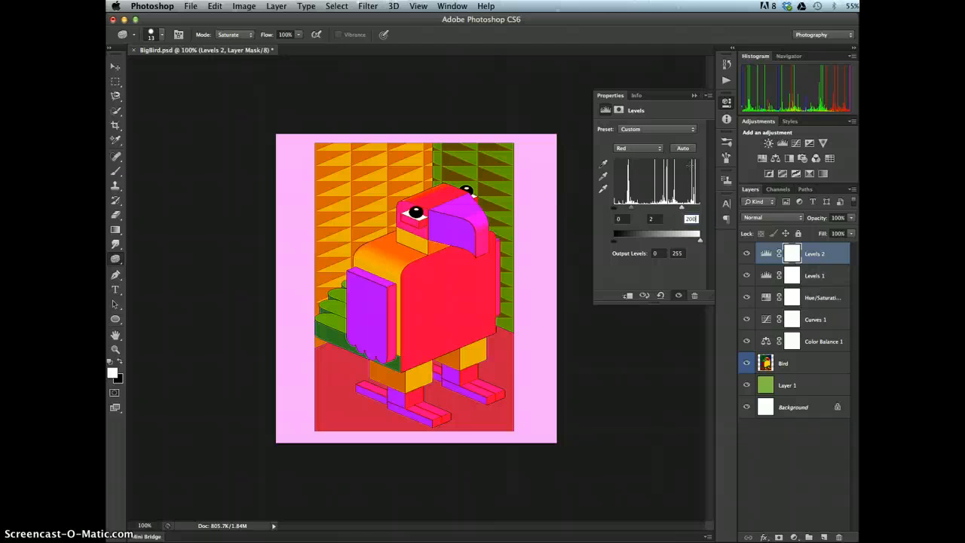
click(712, 49)
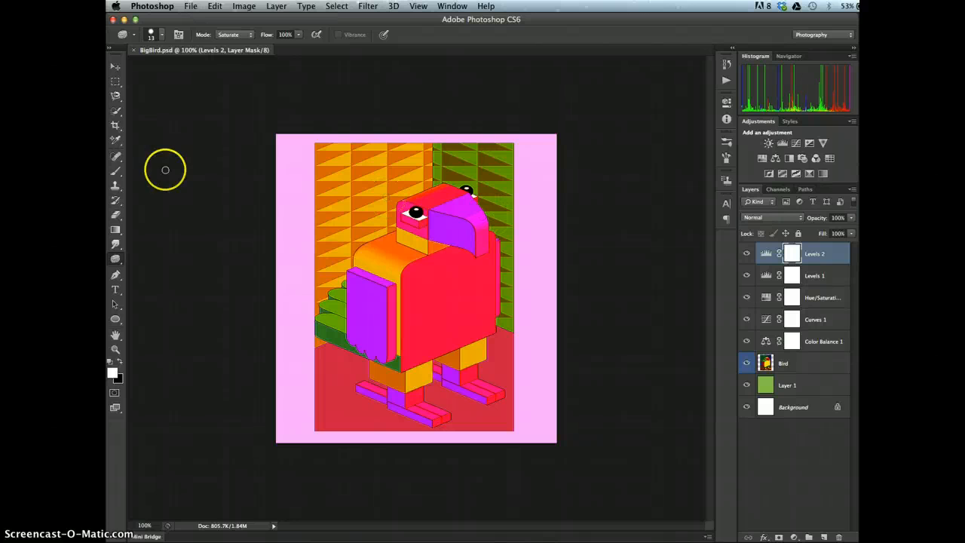
- Activate the Color Sampler tool and display the Info readouts
click(115, 140)
click(116, 141)
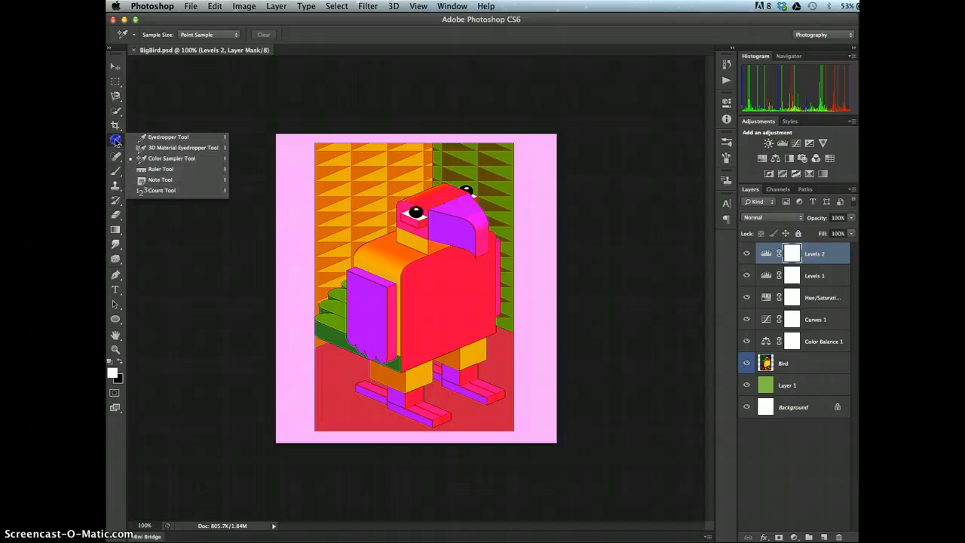
click(160, 159)
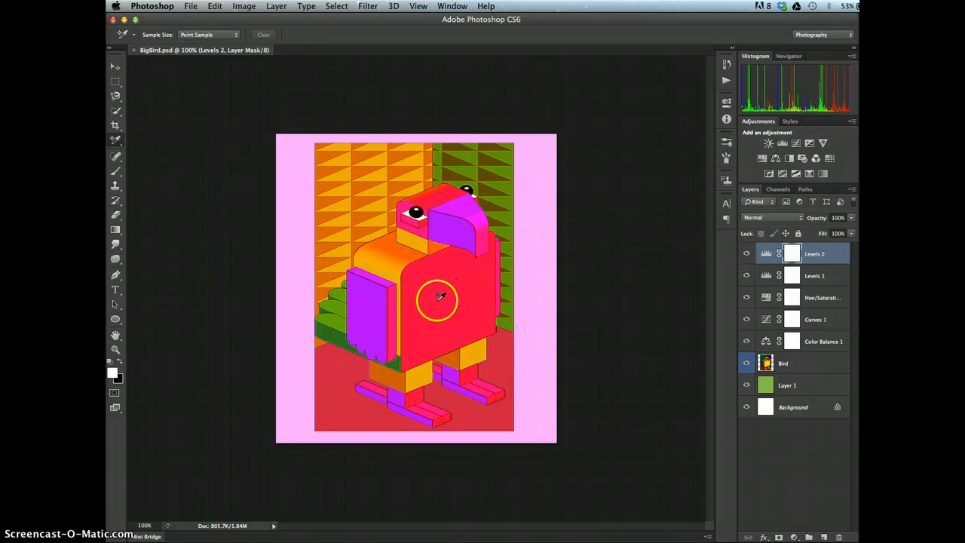
click(454, 7)
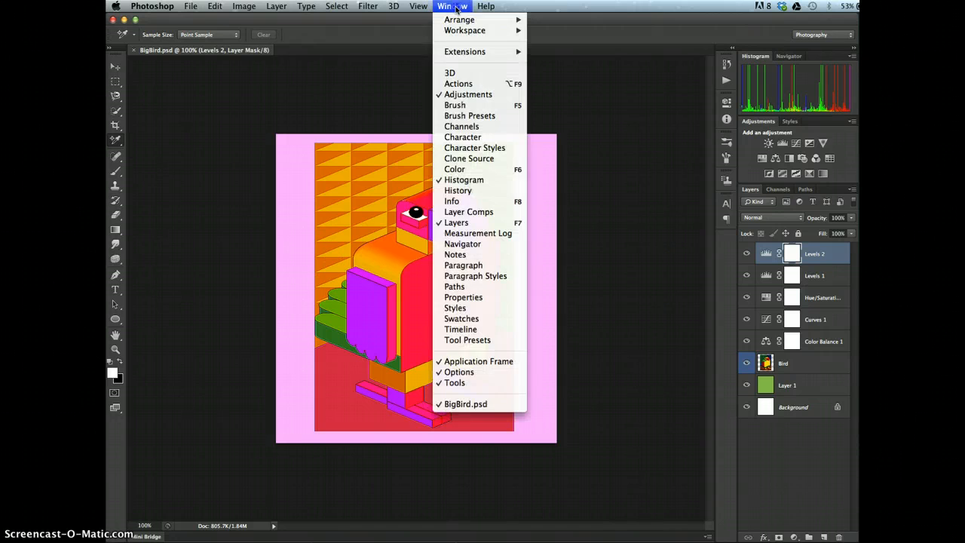
click(455, 202)
click(641, 145)
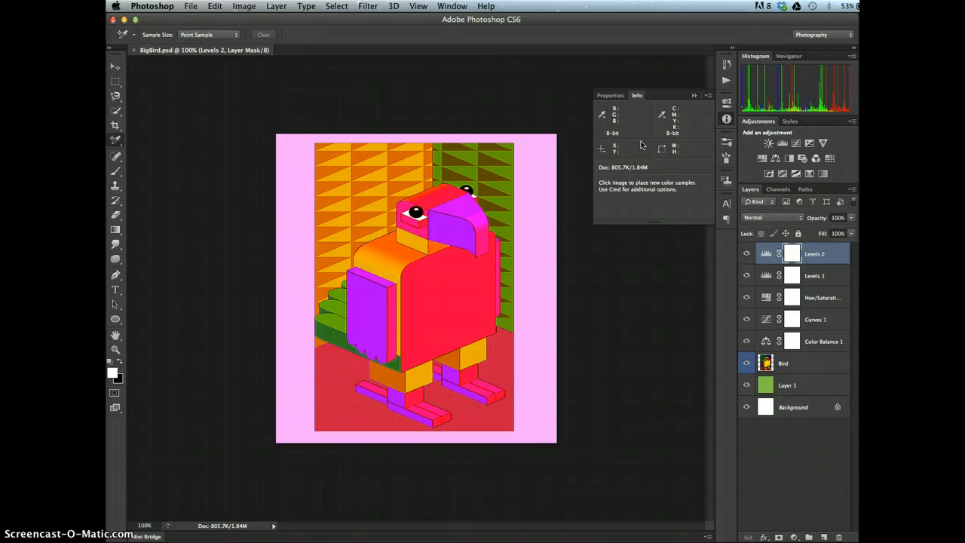
- Place four color samplers on the green tail, the purple wing, the pink side of the head and the red floor, and save the document
click(332, 314)
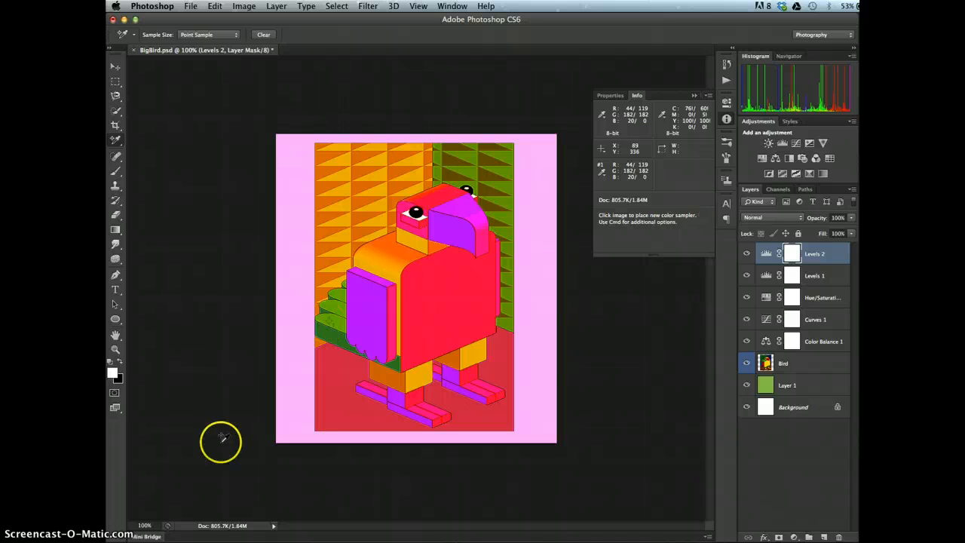
click(150, 537)
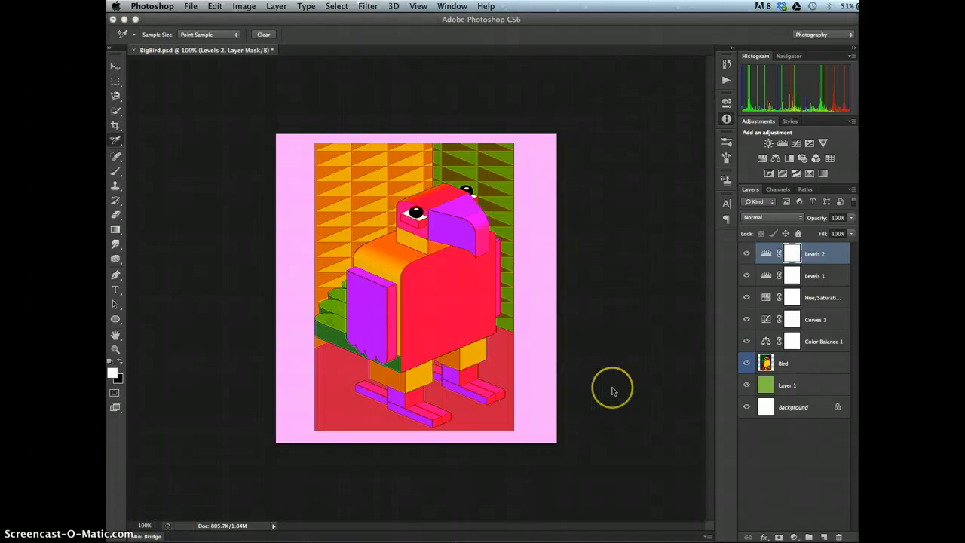
click(612, 391)
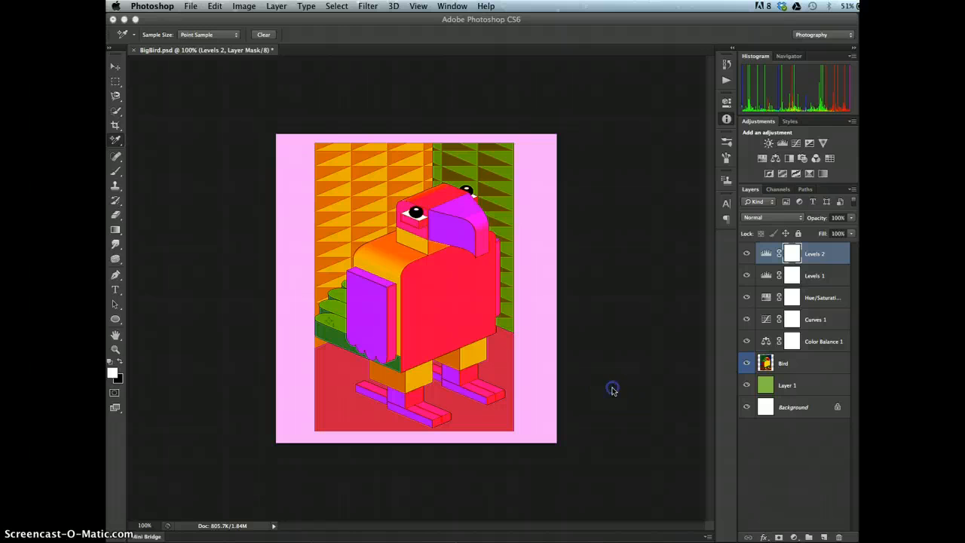
click(820, 236)
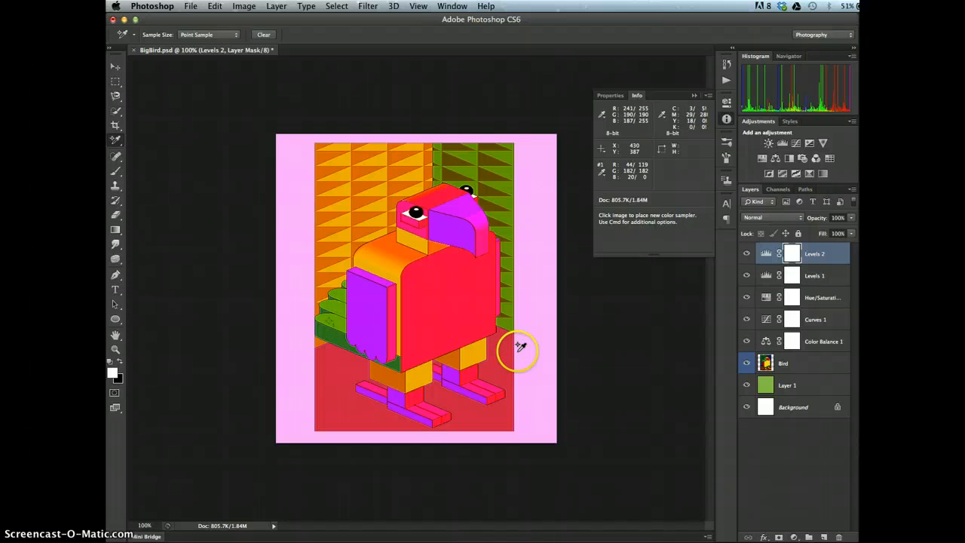
click(365, 303)
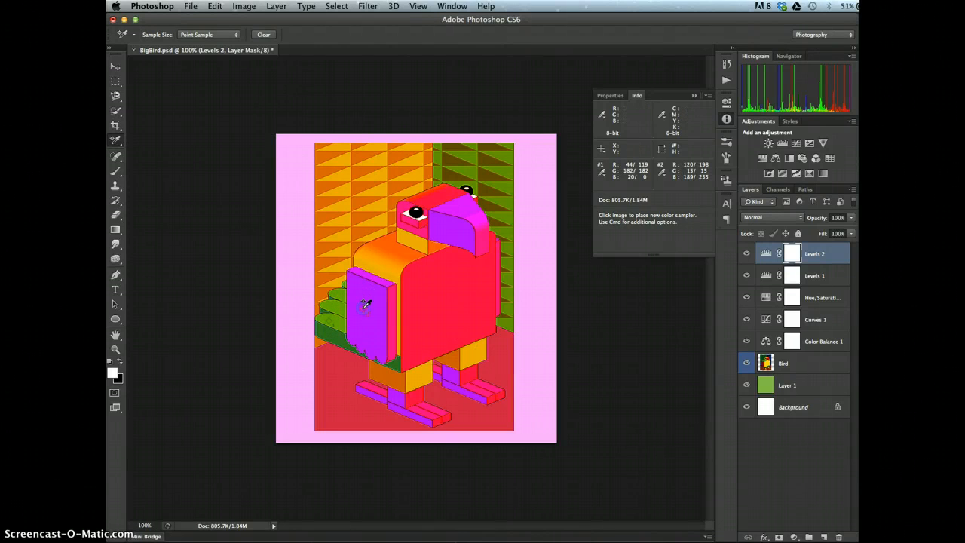
click(432, 380)
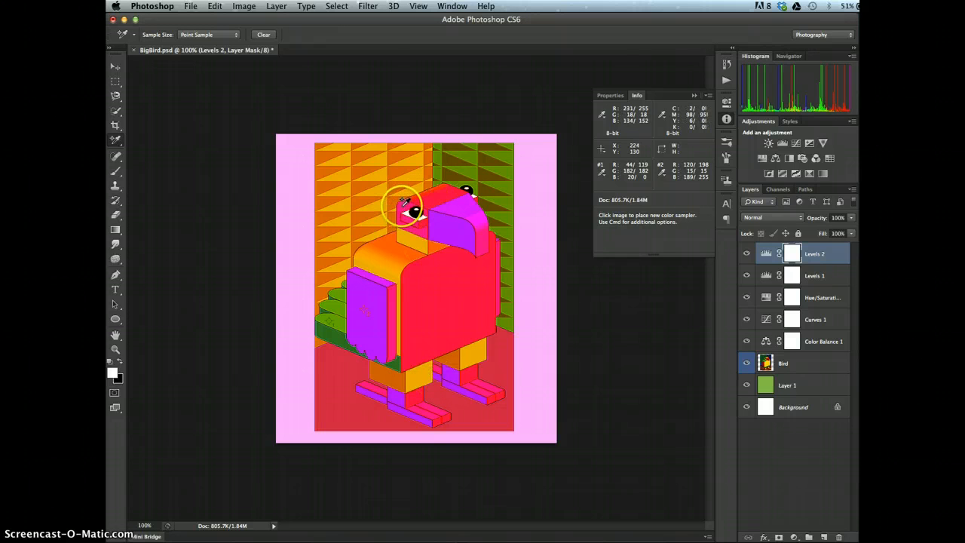
click(404, 202)
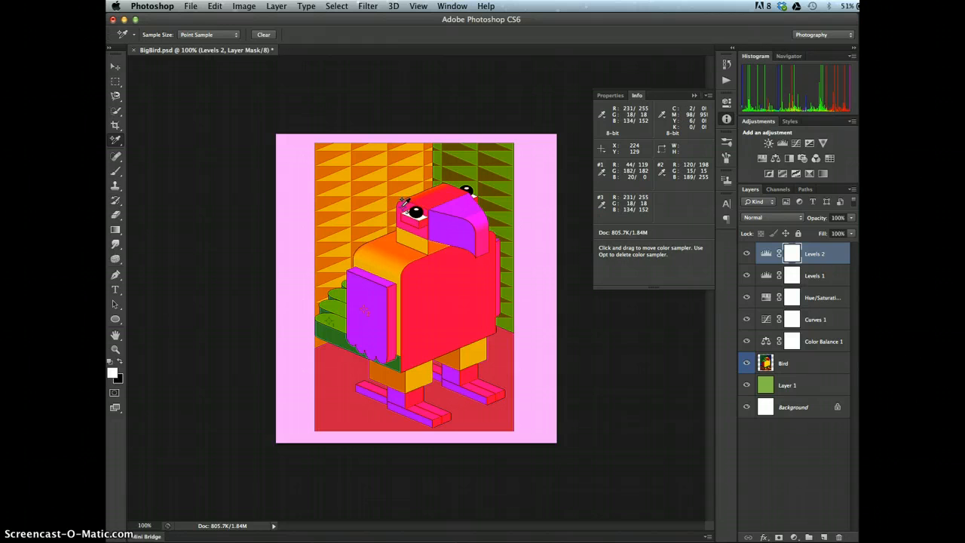
click(329, 402)
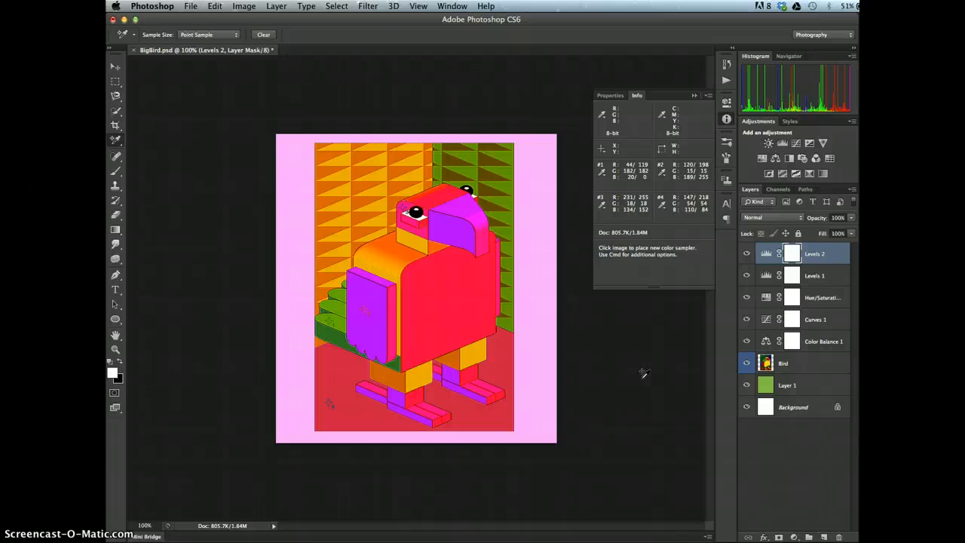
click(694, 95)
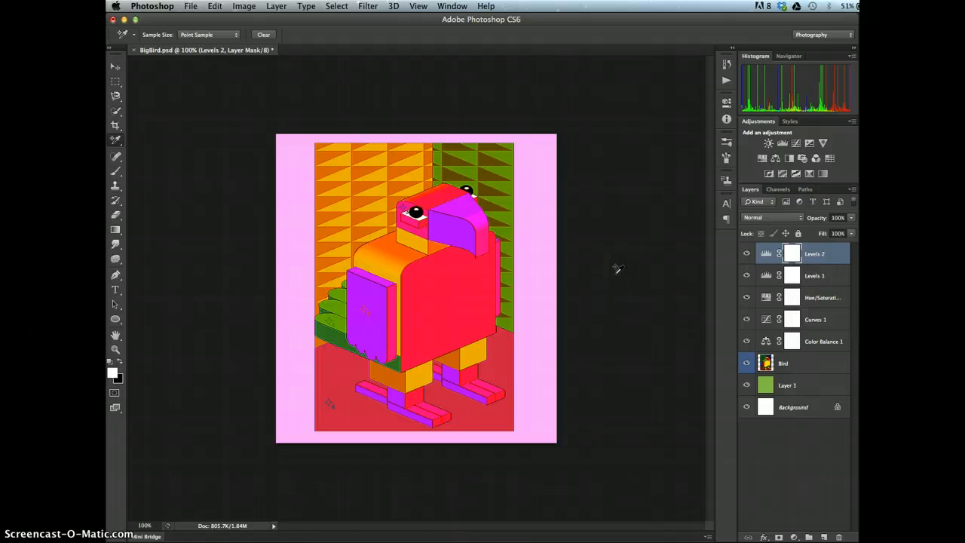
key(super+s)
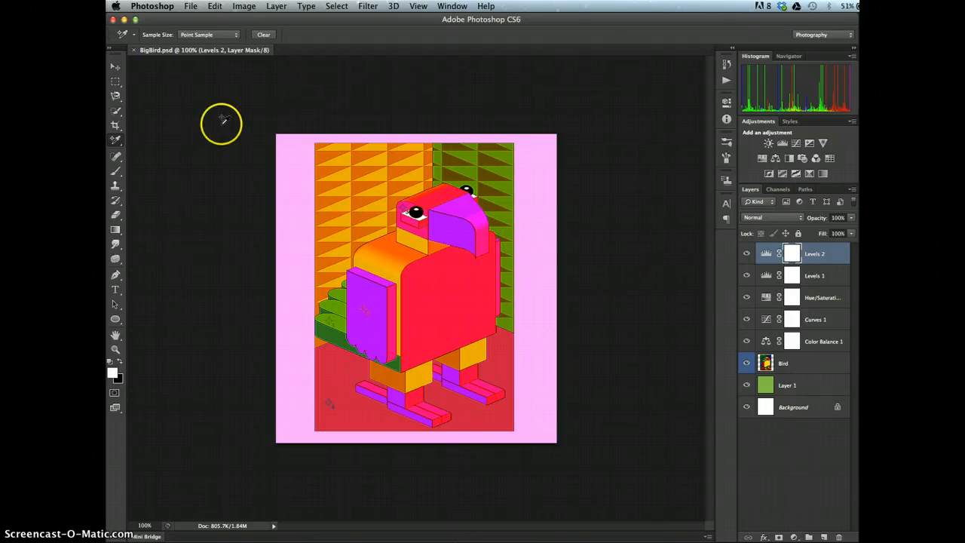